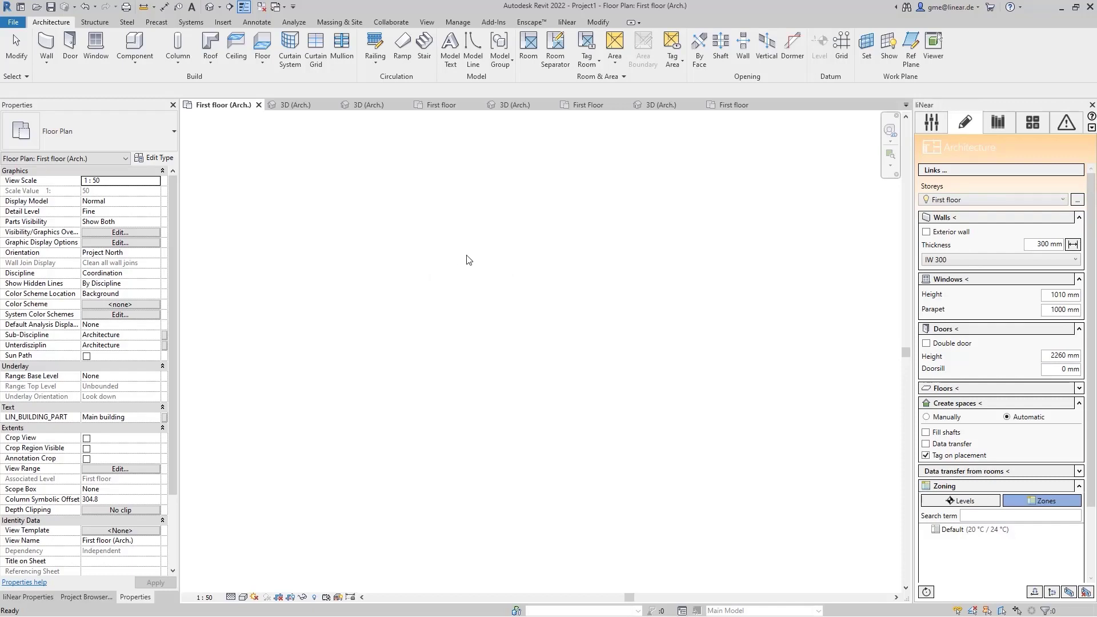
- Look through the CAD format and PDF link lists in the link manager, and close it without adding anything
left_click(985, 170)
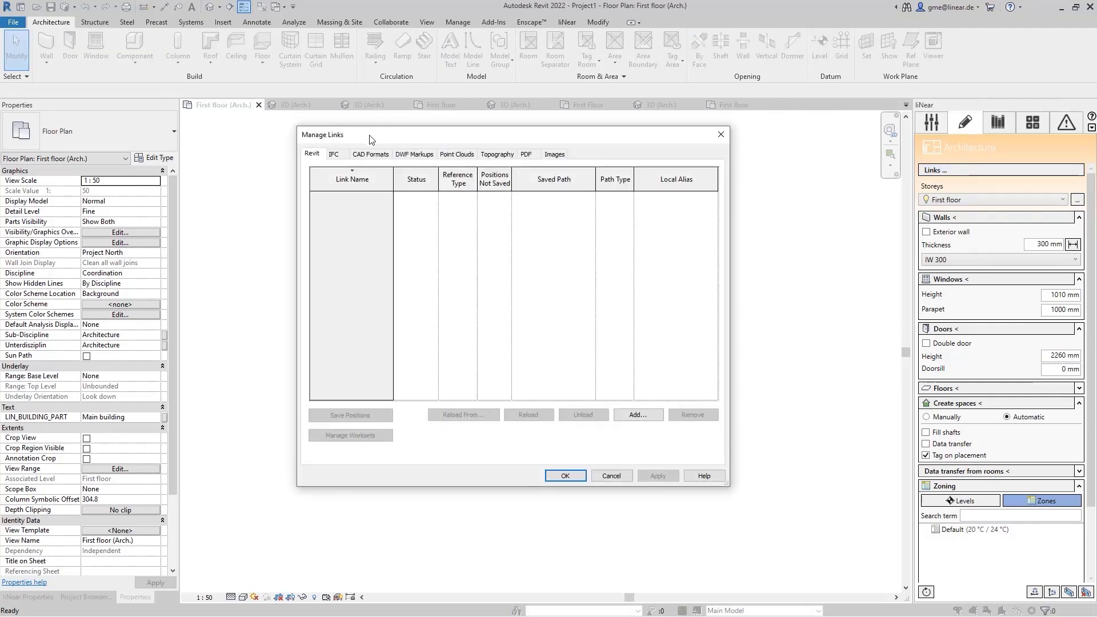
left_click(375, 156)
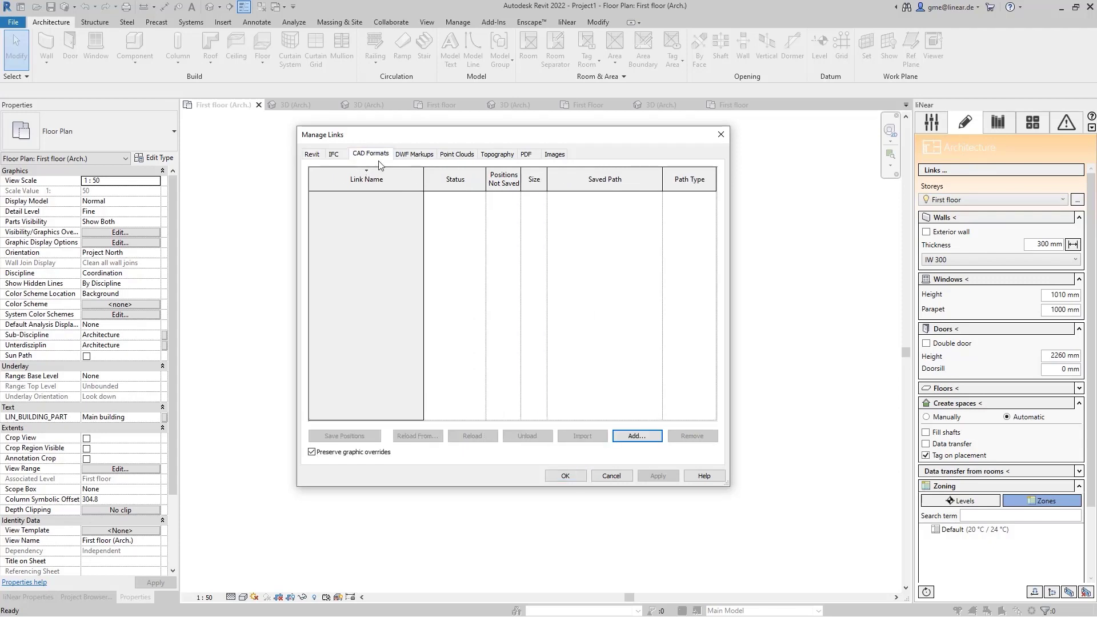
left_click(525, 155)
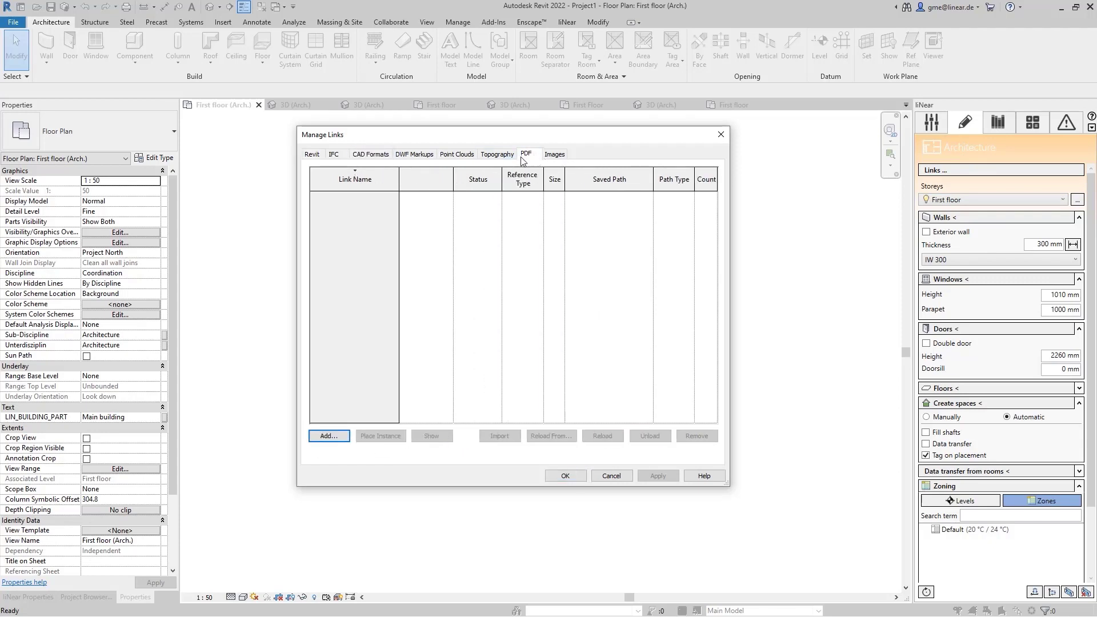
left_click(369, 156)
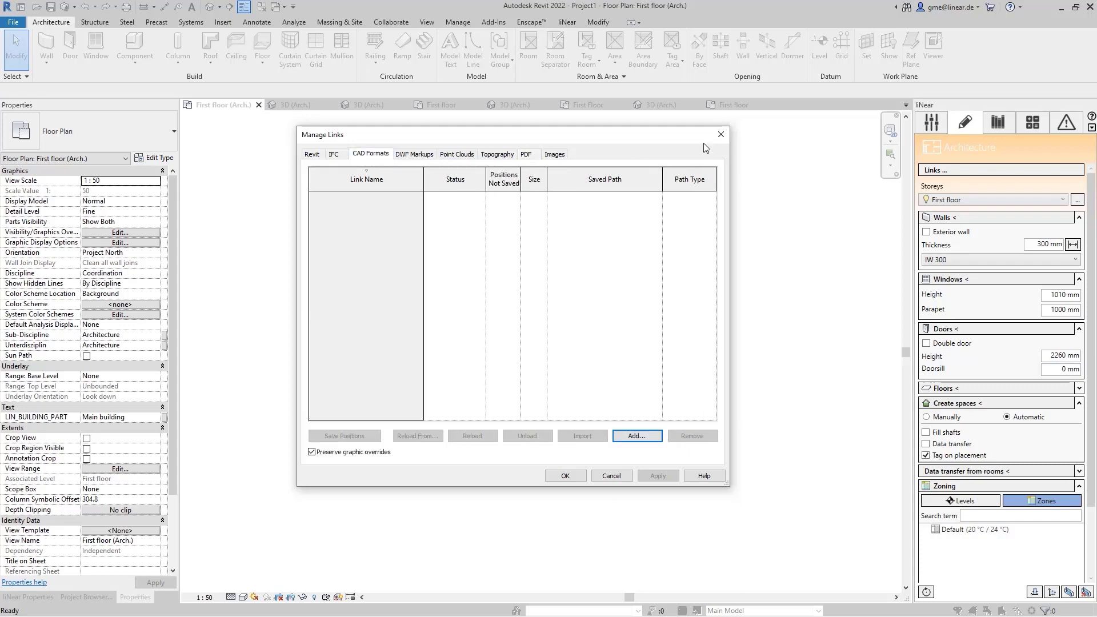
left_click(722, 140)
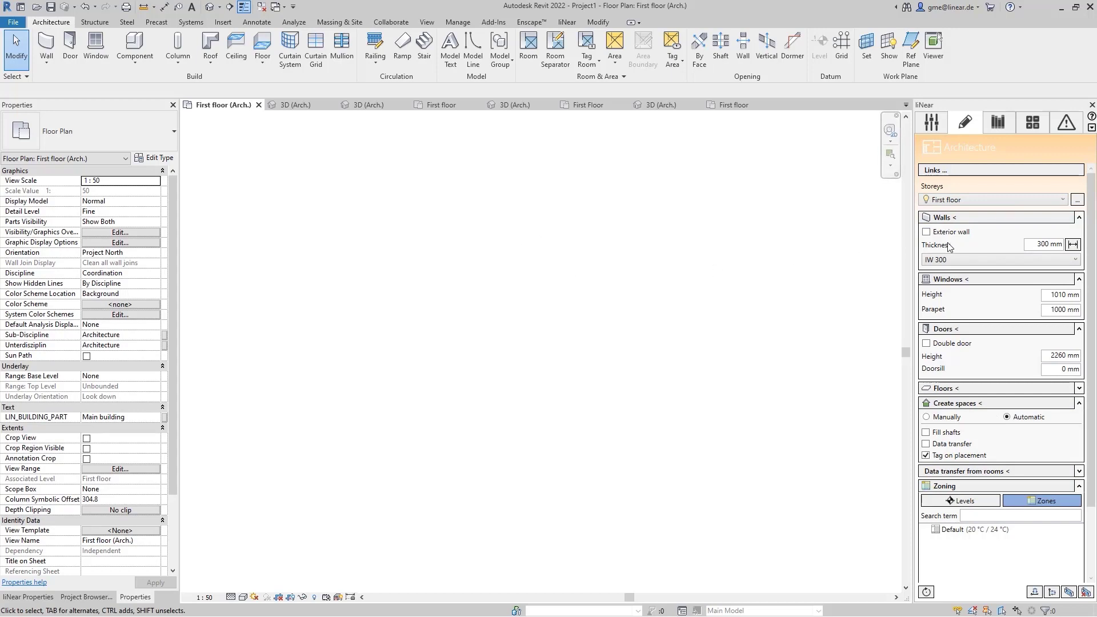
- Link the CAD drawing Office and Garage.dwg into the first floor plan and bring the whole building into view
left_click(985, 170)
left_click(372, 155)
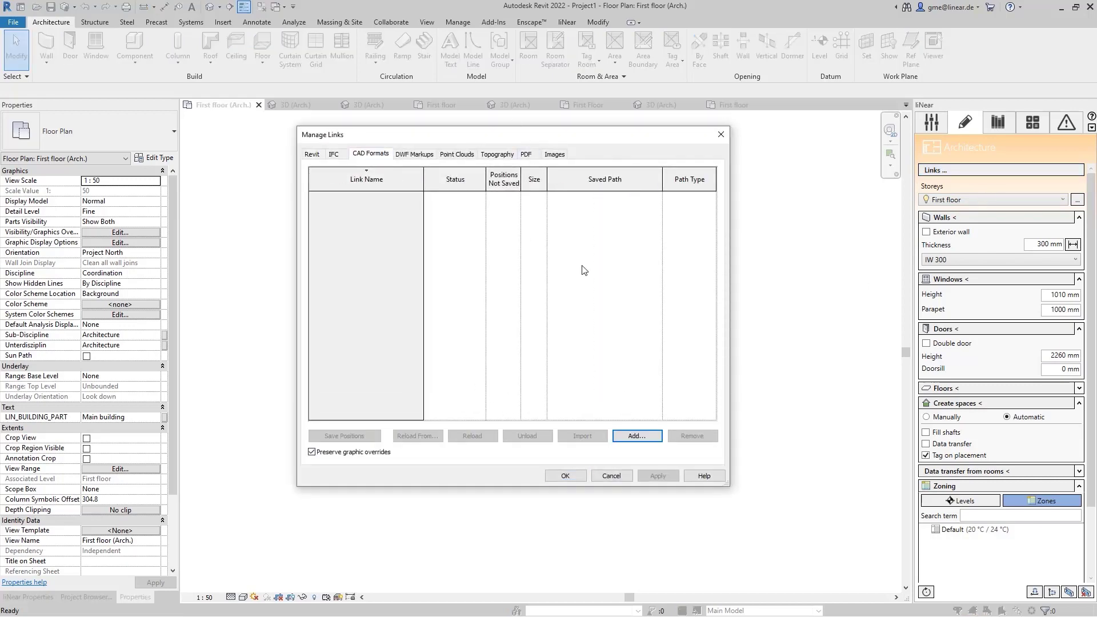
double_click(435, 203)
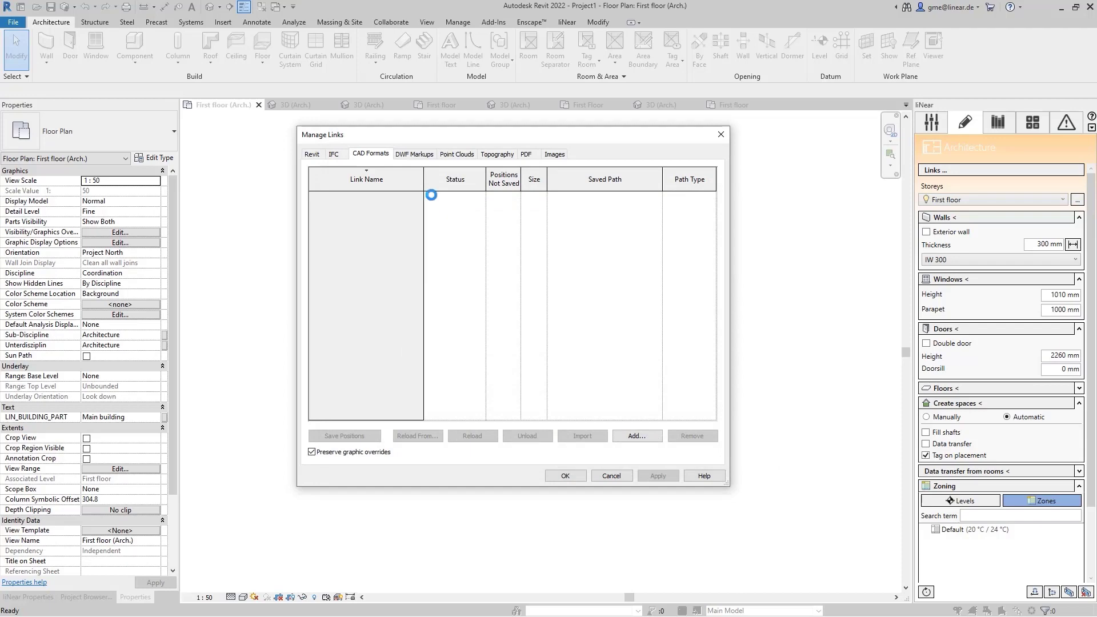
left_click(576, 479)
scroll(685, 309, "down", 4)
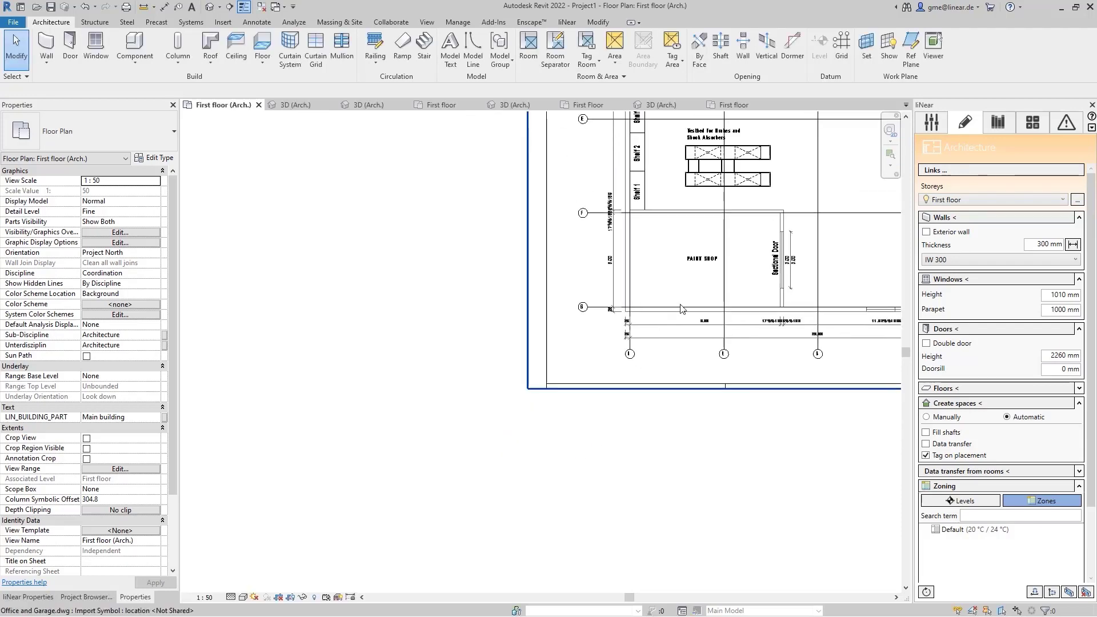
scroll(540, 449, "down", 4)
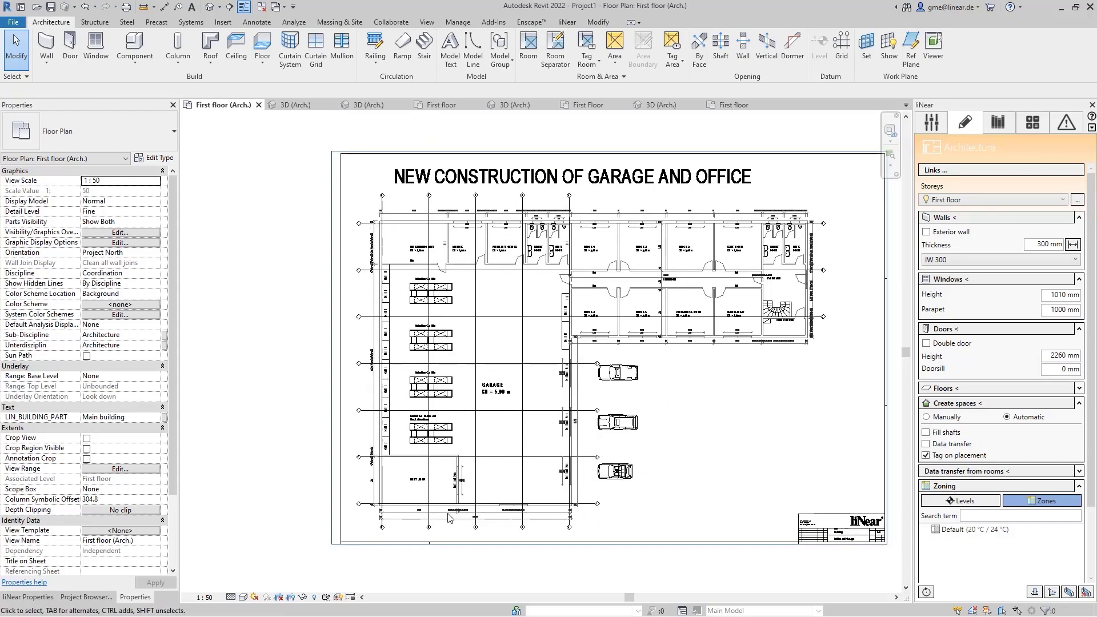
scroll(502, 391, "up", 2)
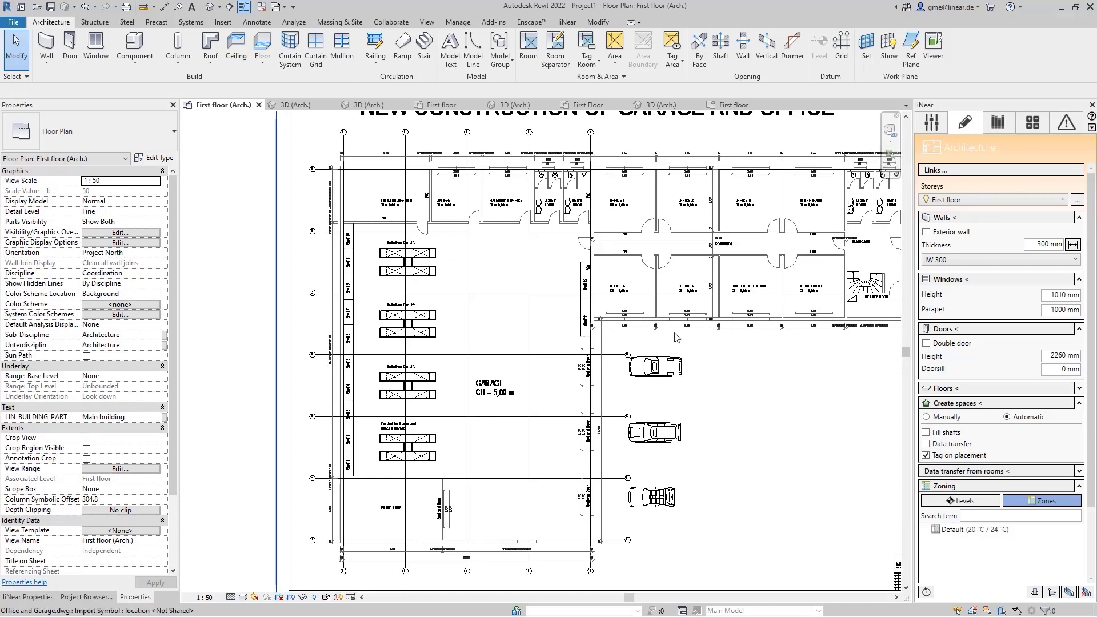
middle_click_drag(760, 386, 713, 376)
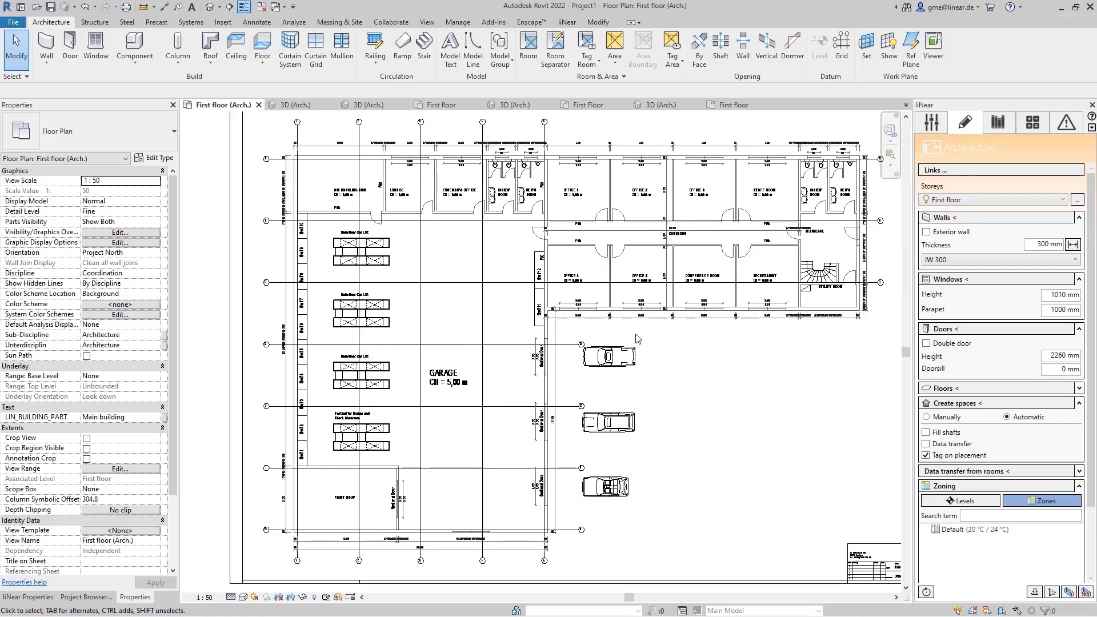
- Rename the building part Main building as Workshop and add a second building part named Office
left_click(939, 125)
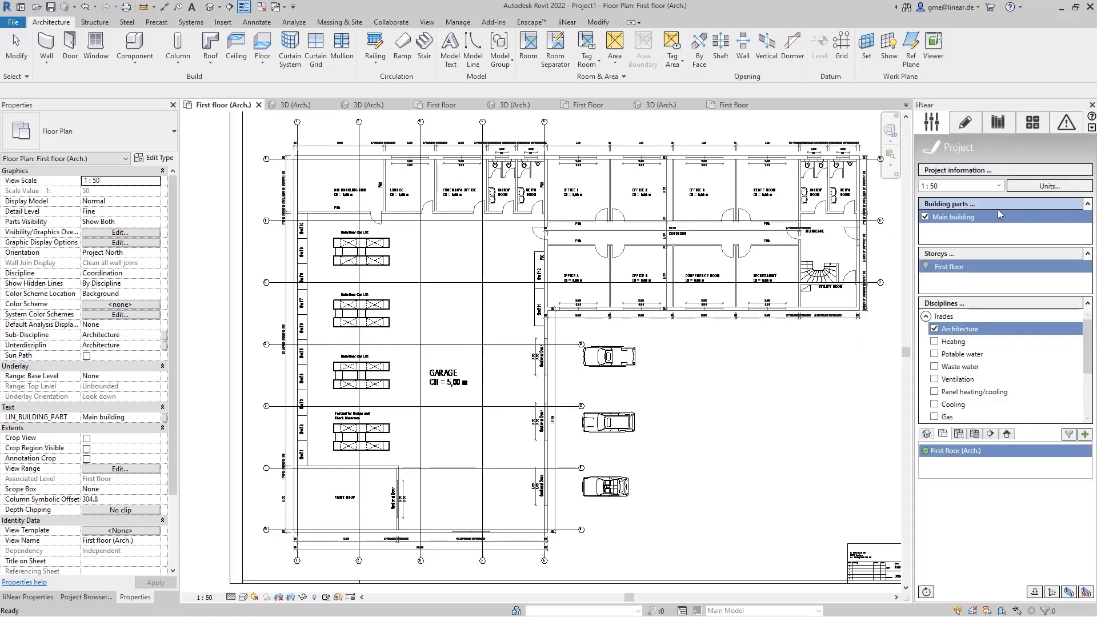
left_click(975, 204)
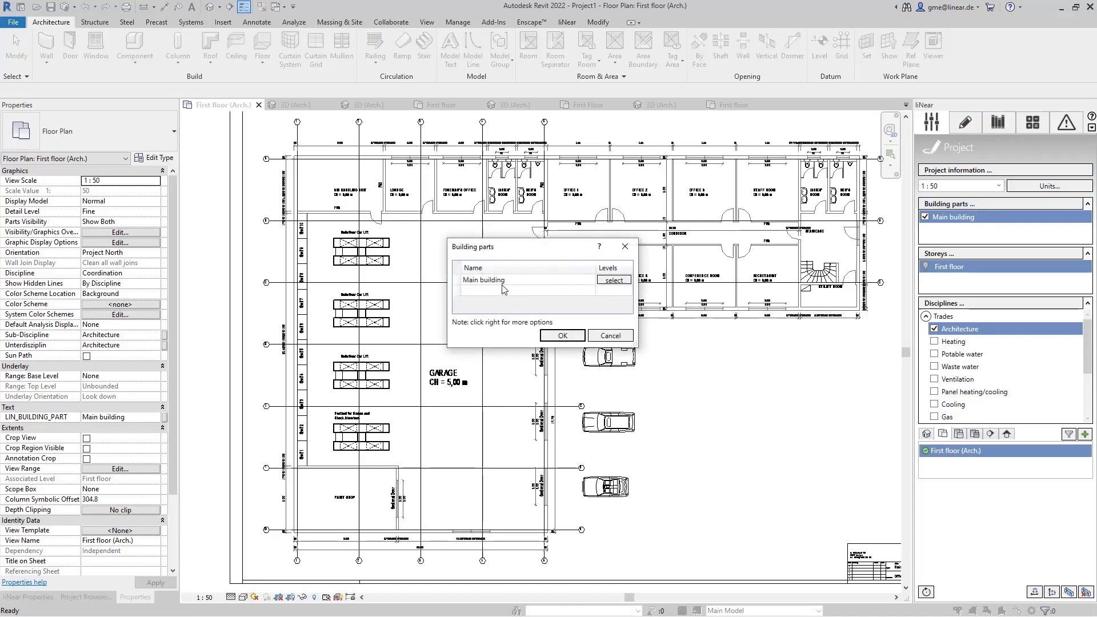
double_click(503, 281)
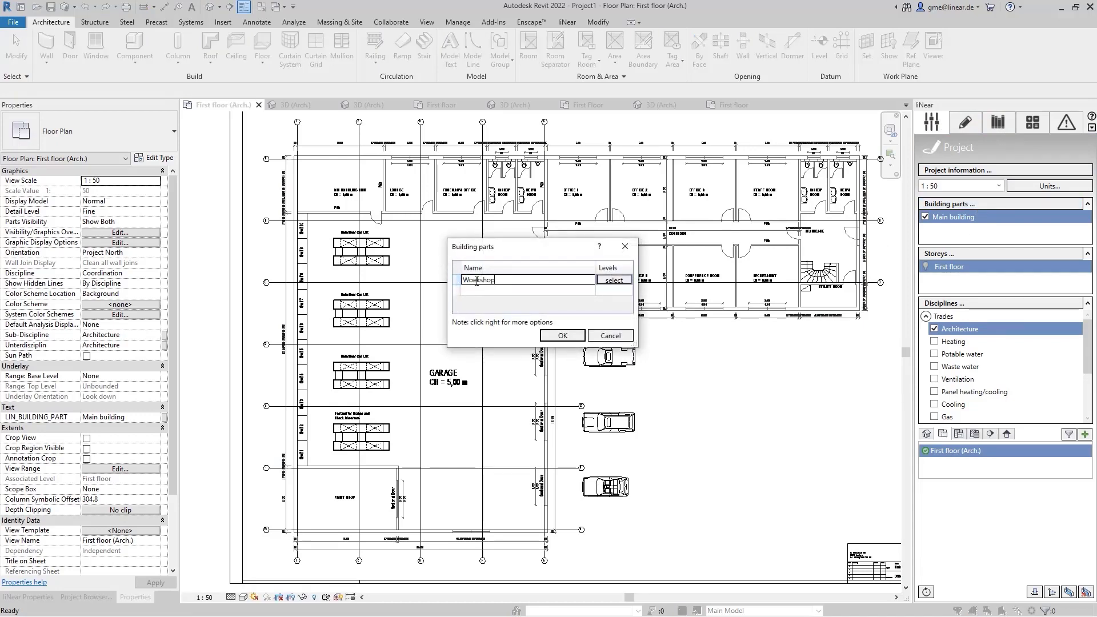
key("Return")
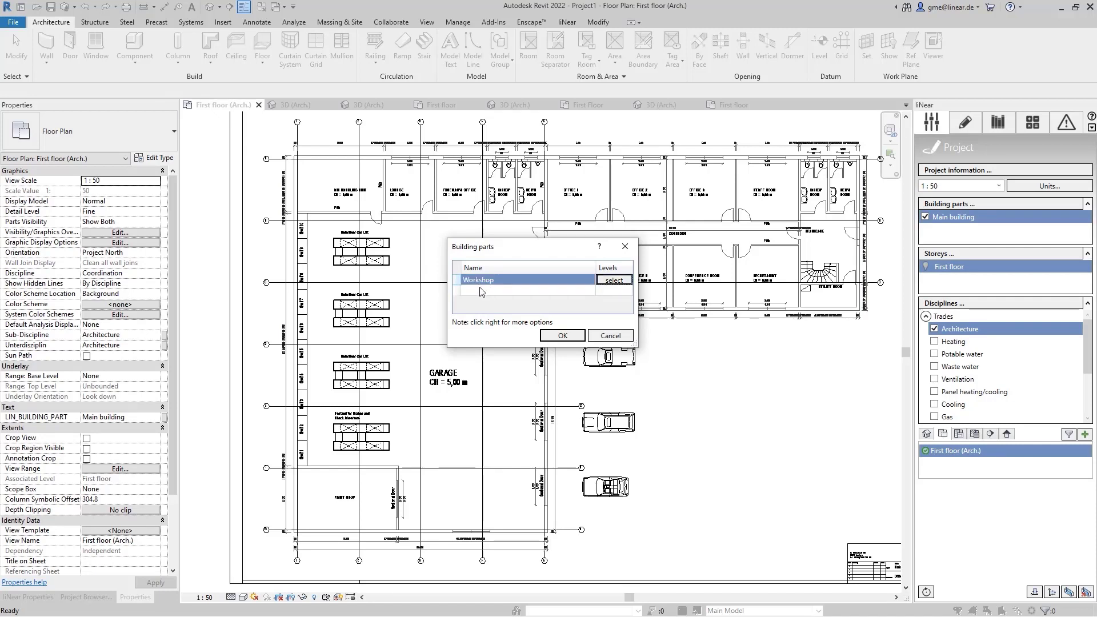
left_click(480, 290)
type("Office")
key("Return")
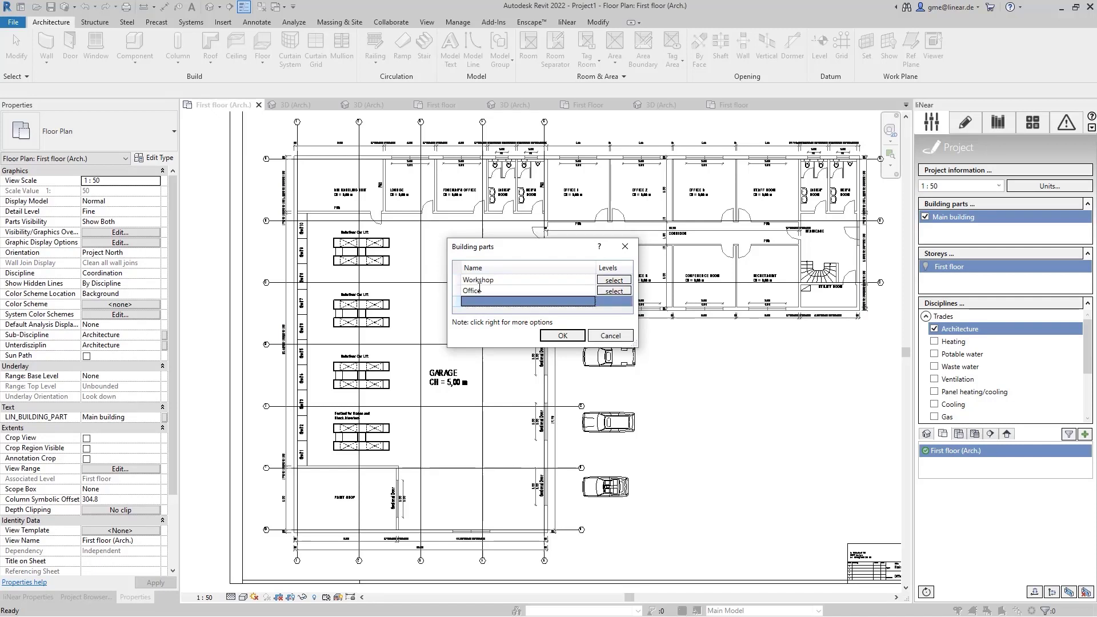
left_click(562, 336)
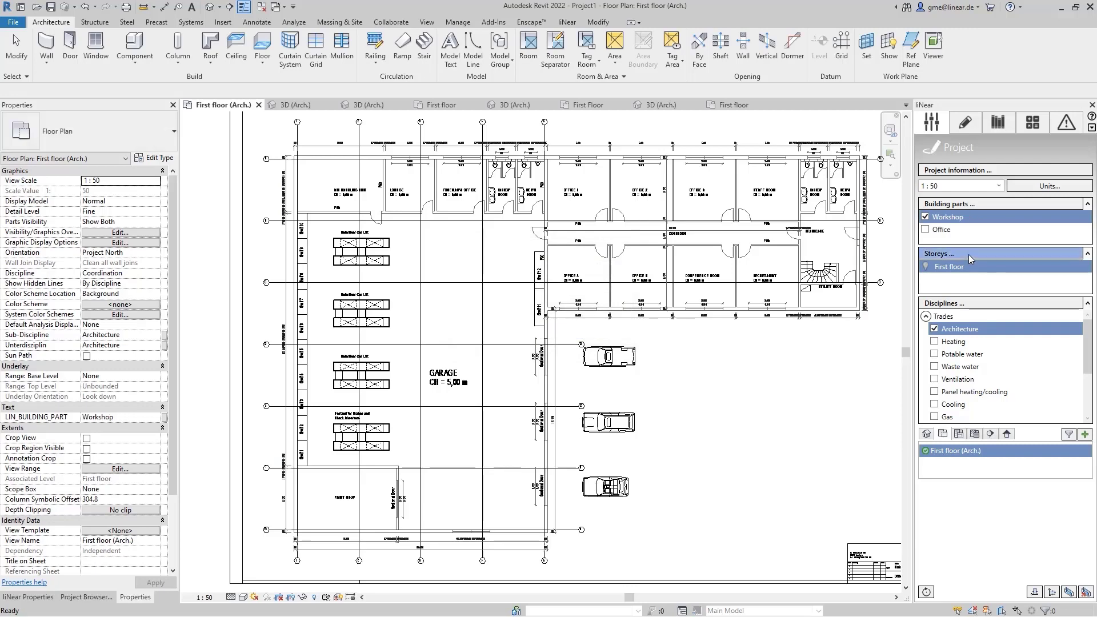
- Set the Workshop's first floor storey height to 5000 mm and name the level above it Ceiling workshop
left_click(968, 255)
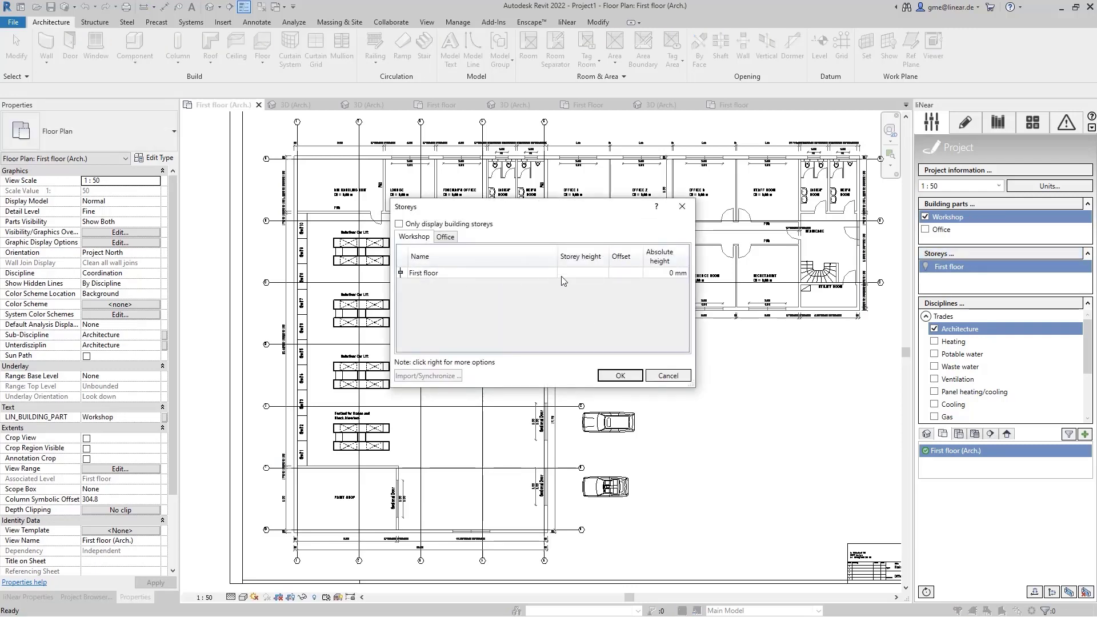
left_click(602, 275)
type("5000")
key("Return")
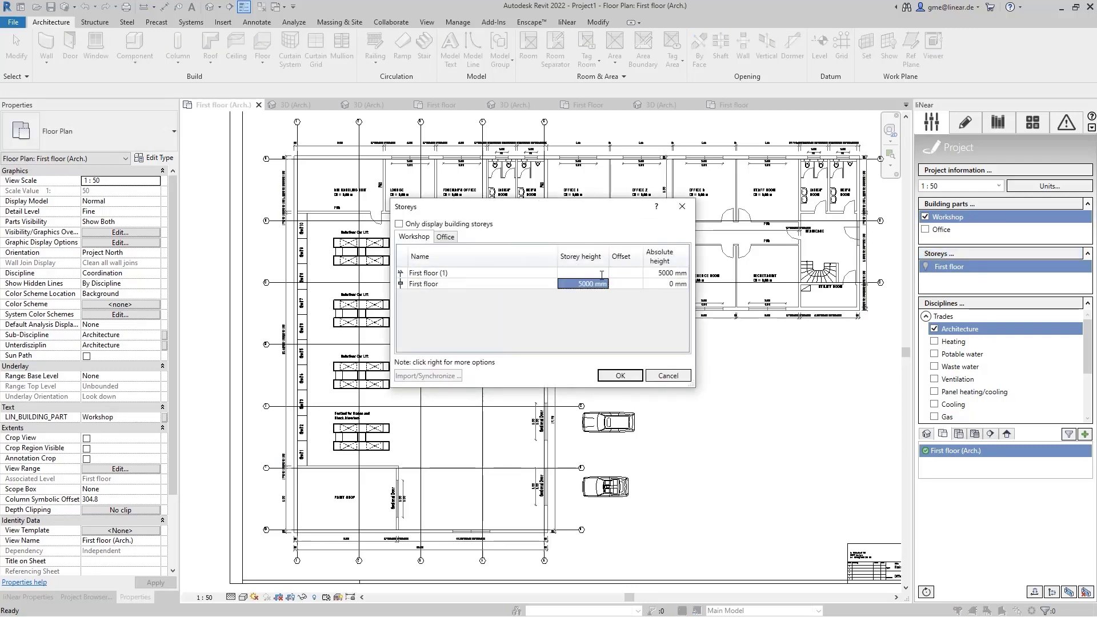
left_click(460, 273)
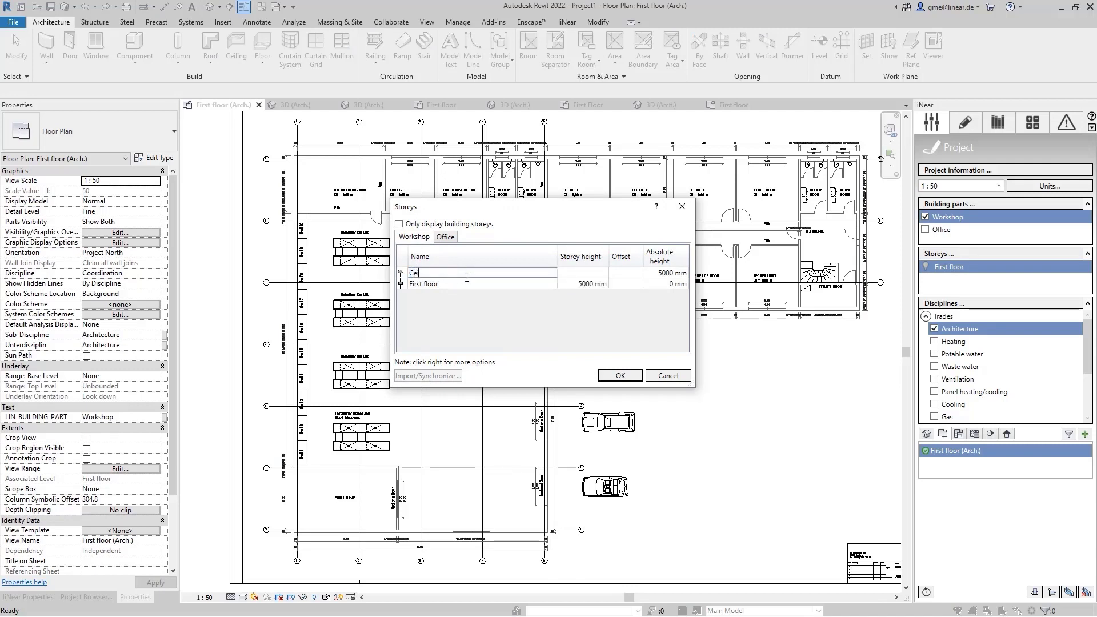
type("Ceiling workshop")
key("Return")
- Create three storeys for the Office building part, each with a storey height of 3000 mm
left_click(446, 237)
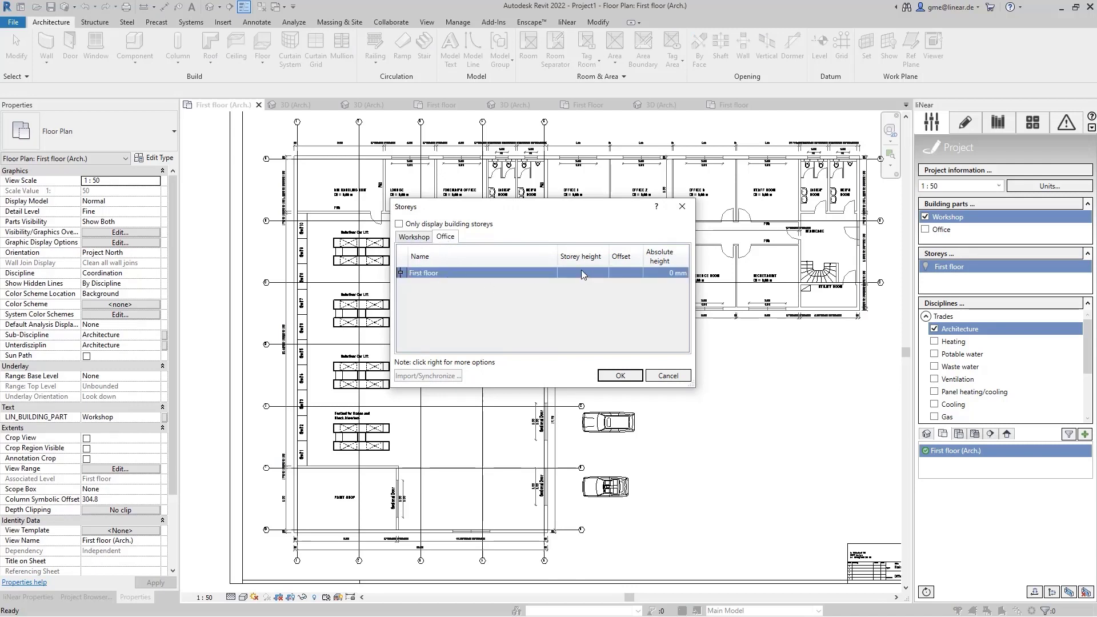
left_click(603, 275)
type("3000")
key("Return")
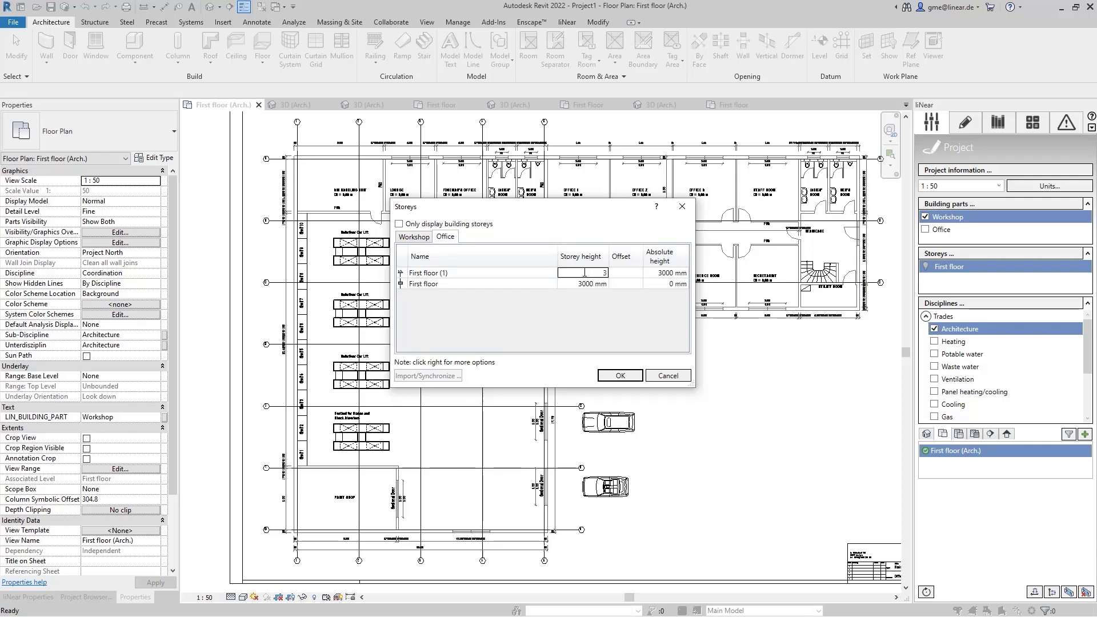
type("3000")
key("Return")
type("3000")
key("Return")
- Name the Office levels above the first floor 2nd floor office, 3rd floor office and ceiling office, and apply the storeys
double_click(455, 294)
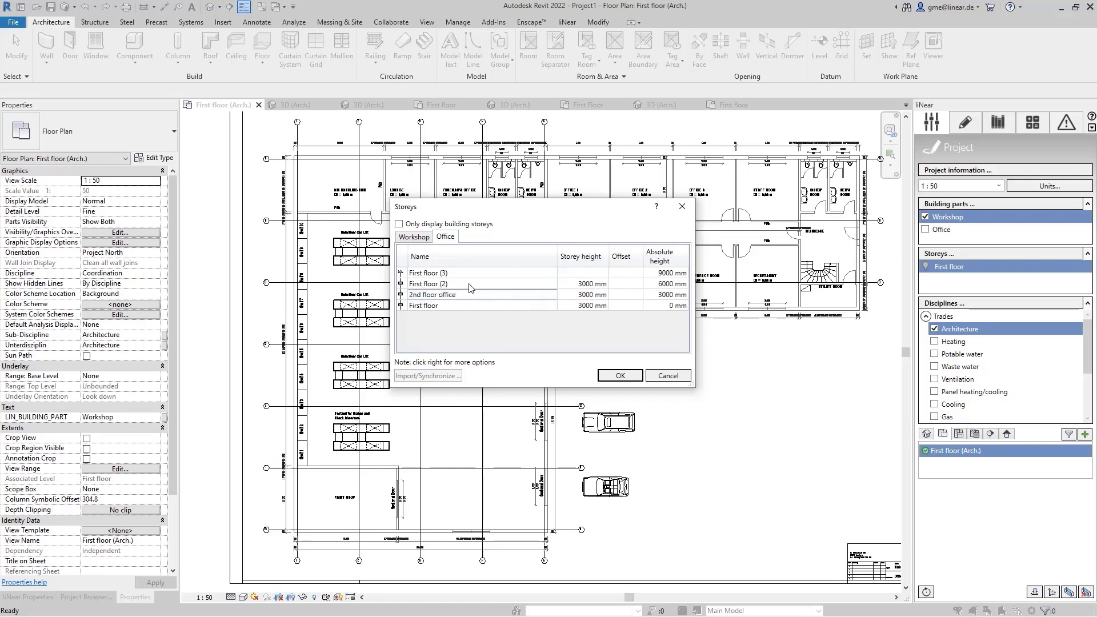
double_click(475, 285)
type("3rd")
double_click(472, 275)
type("ceiling office")
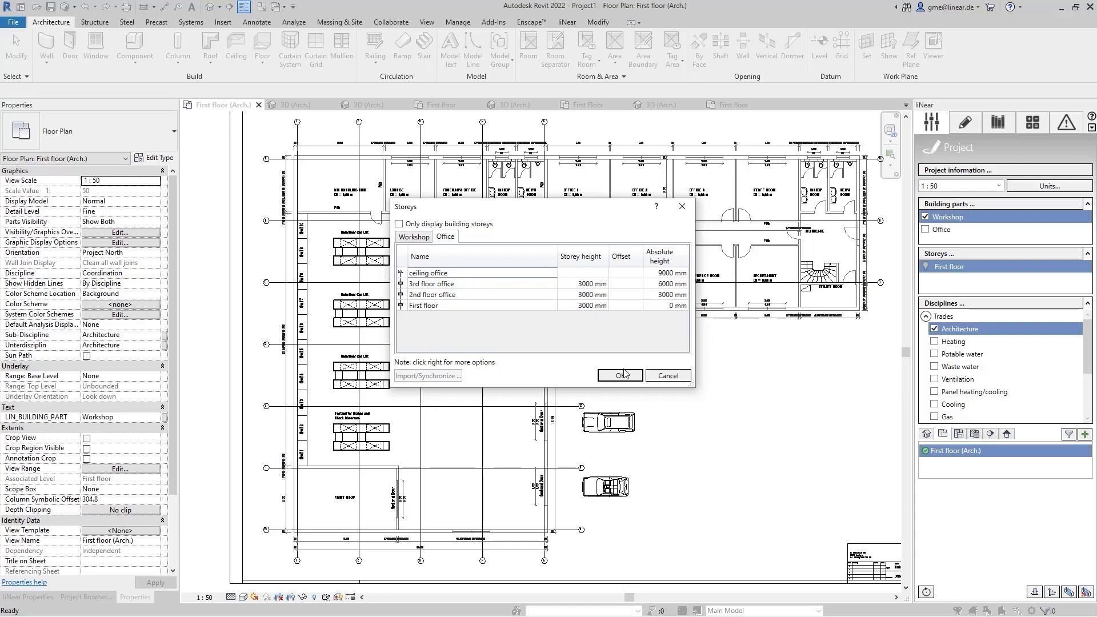
left_click(621, 375)
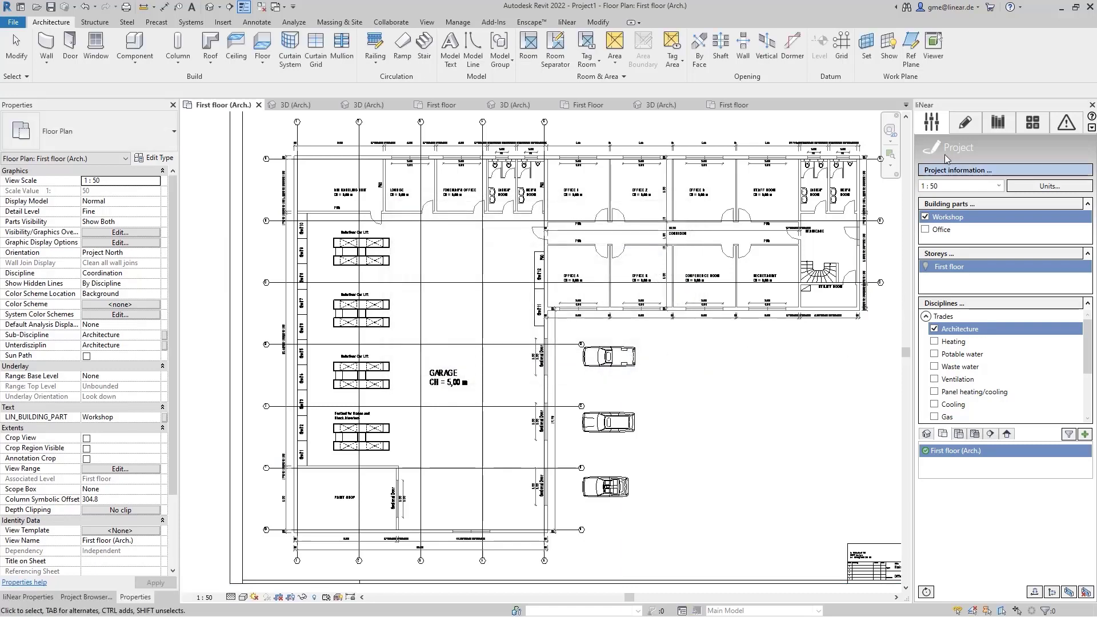
- Set the wall thickness to 250 mm by picking both faces of the garage's lower wall, and define it as an exterior wall
left_click(966, 122)
left_click(1073, 244)
scroll(537, 528, "up", 3)
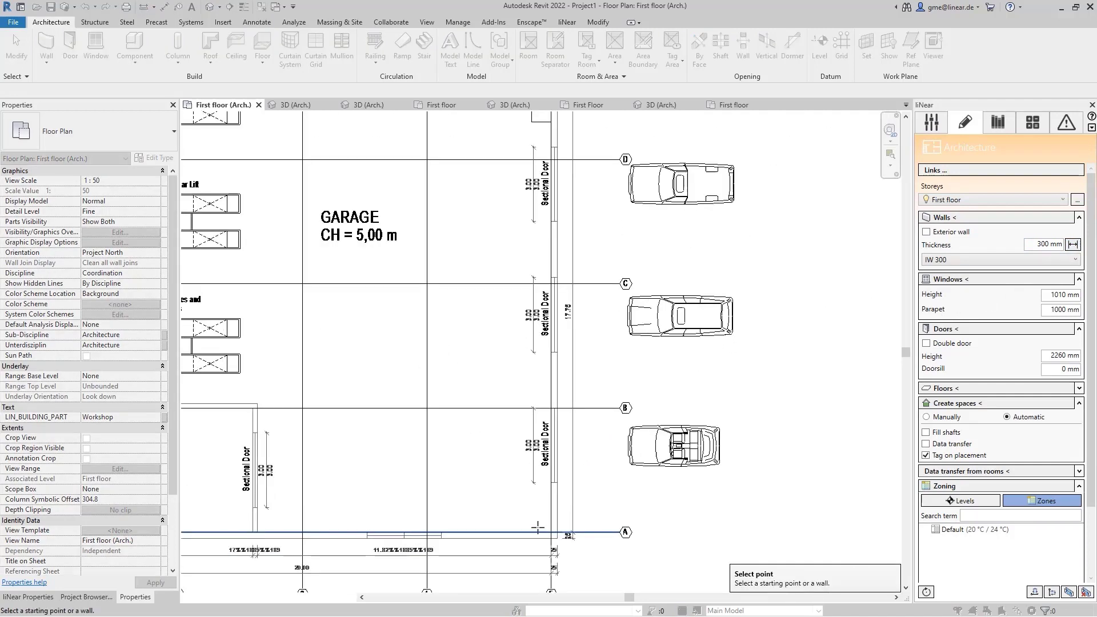
left_click(528, 538)
left_click(525, 532)
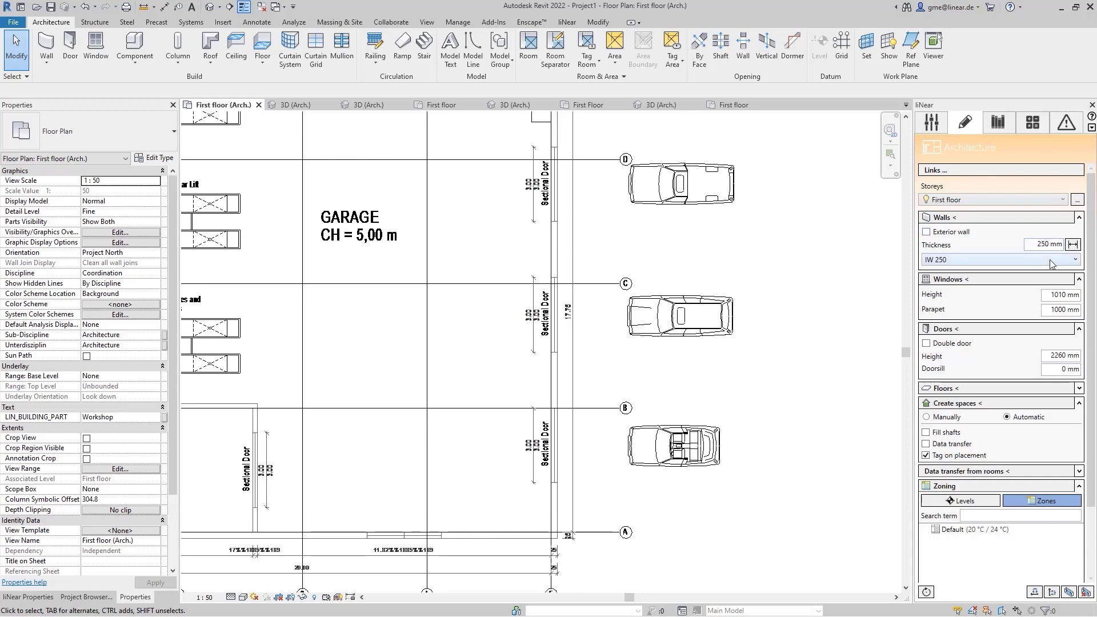
left_click(927, 232)
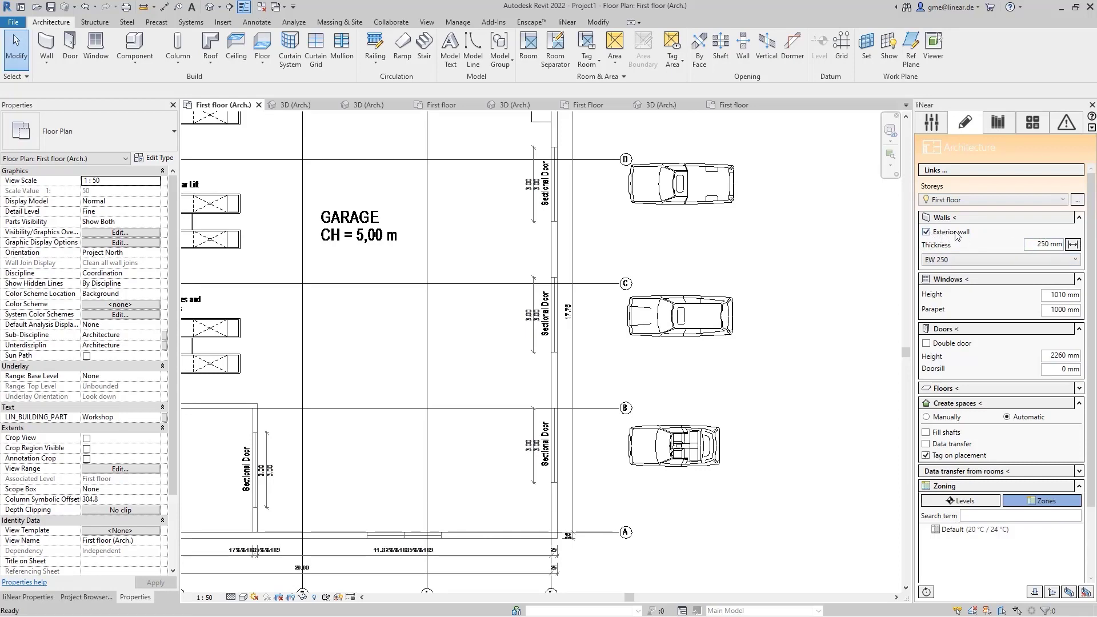
- Start an exterior EW 250 wall and set its top constraint to the Ceiling workshop level
scroll(604, 314, "down", 4)
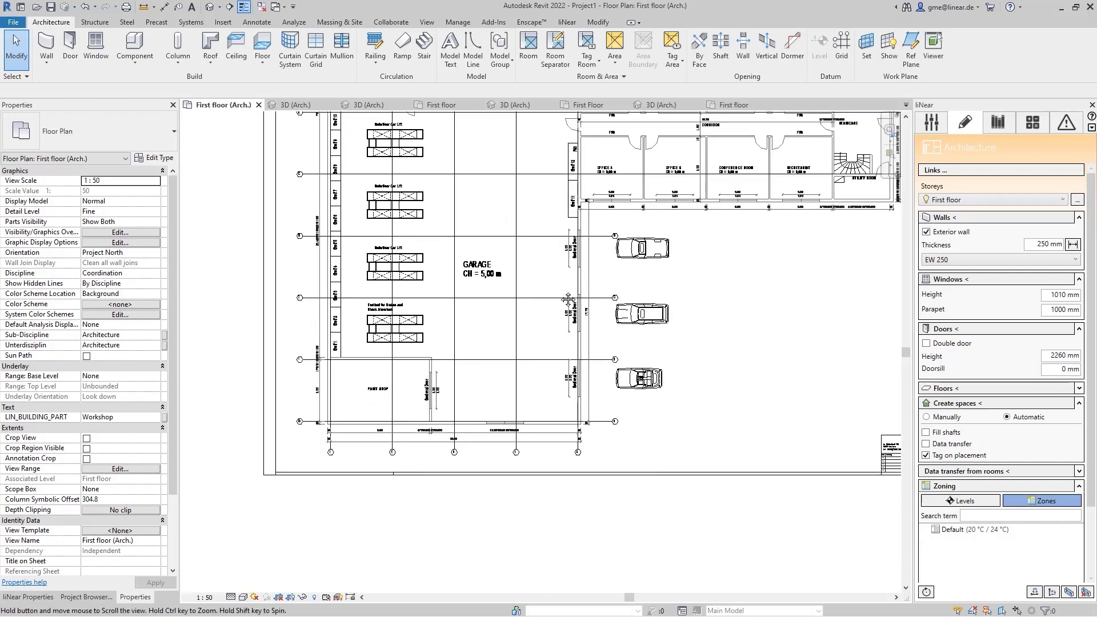
middle_click_drag(570, 302, 606, 345)
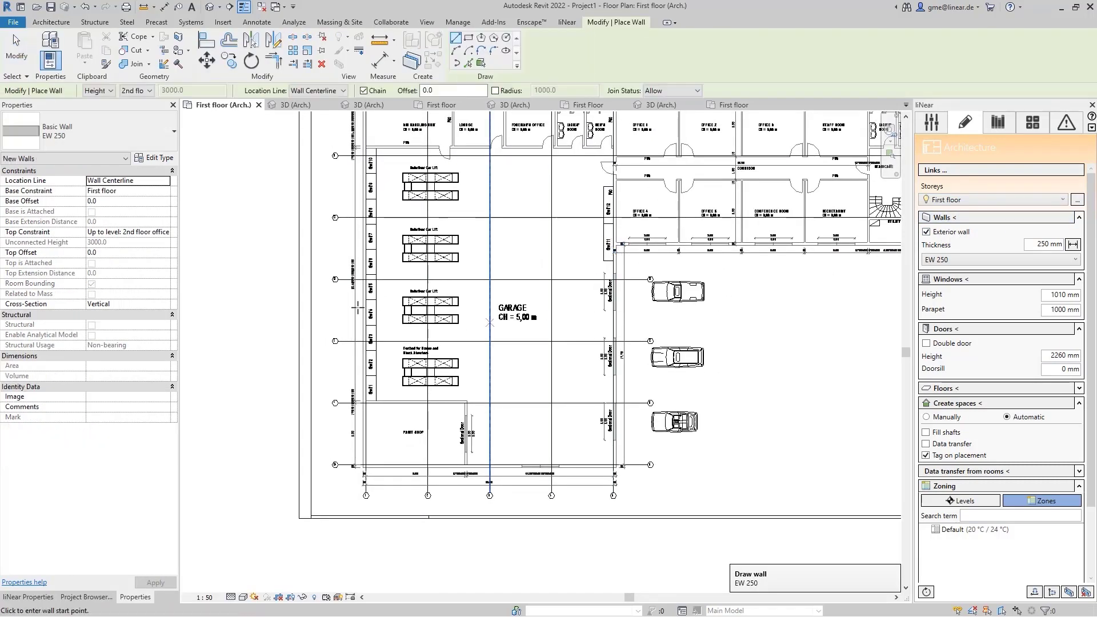
left_click(132, 232)
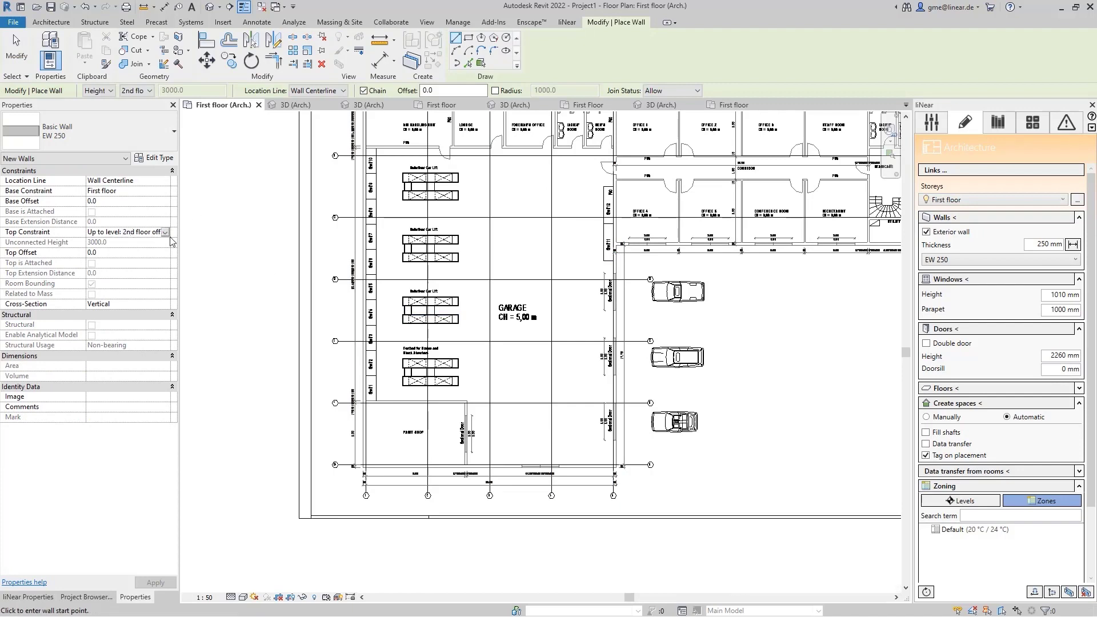
left_click(165, 233)
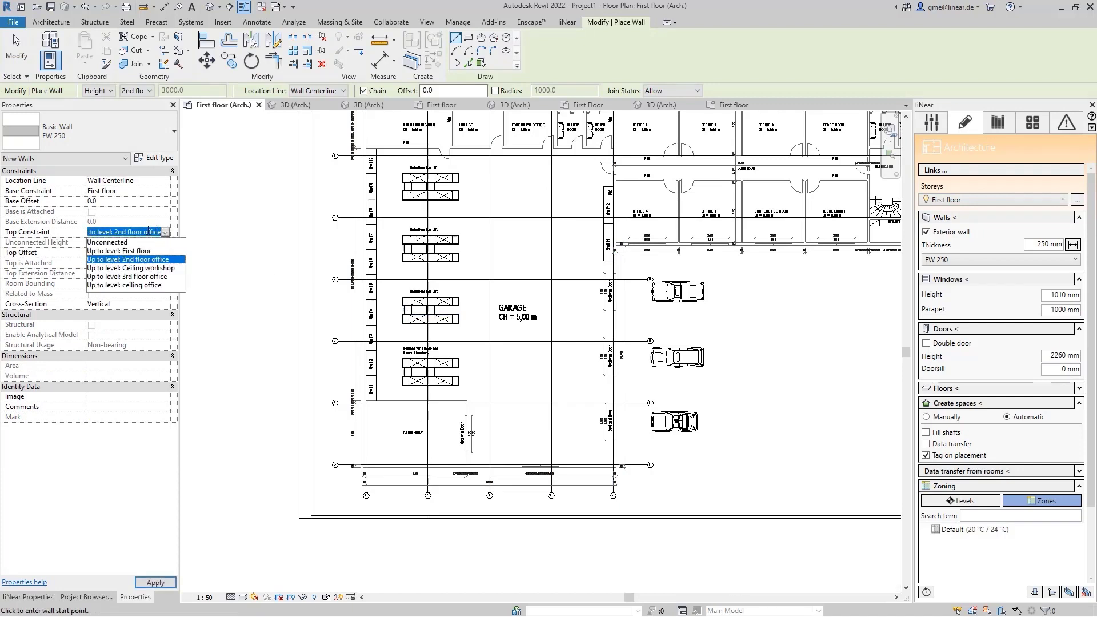
left_click(136, 268)
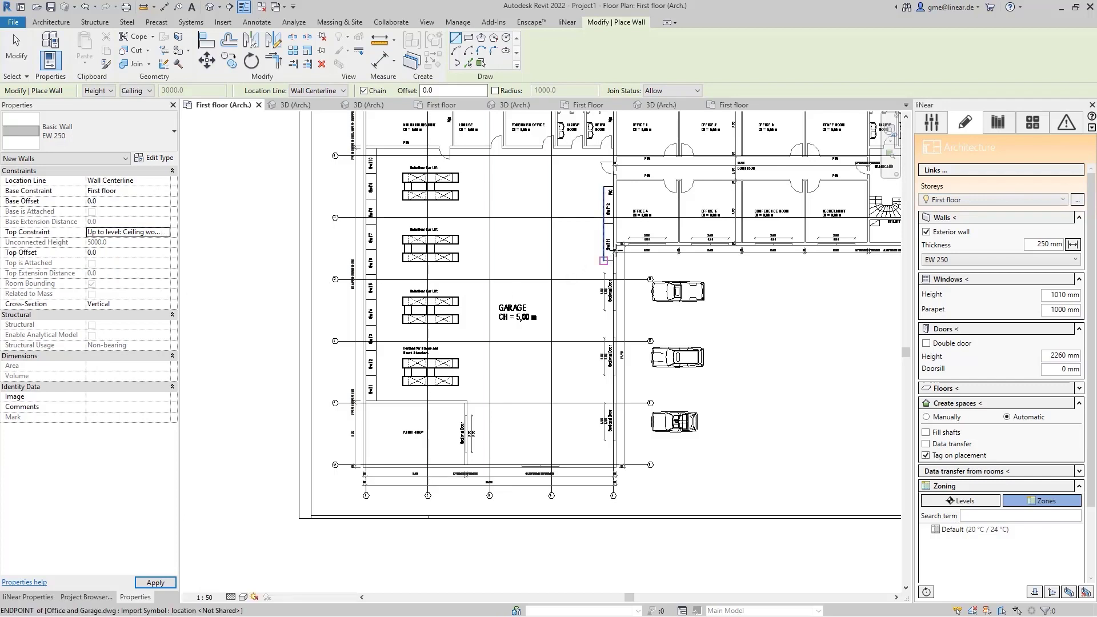
- Draw the garage's exterior walls in one chain around the plan outline, from the office junction to the upper corner shared with the office
left_click(616, 244)
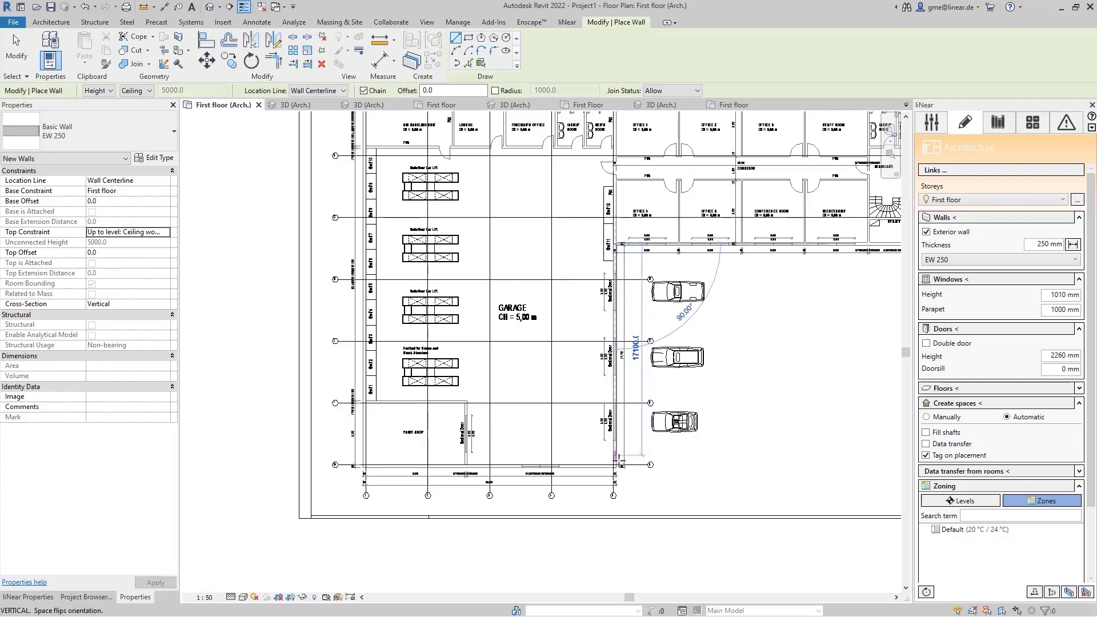
left_click(616, 465)
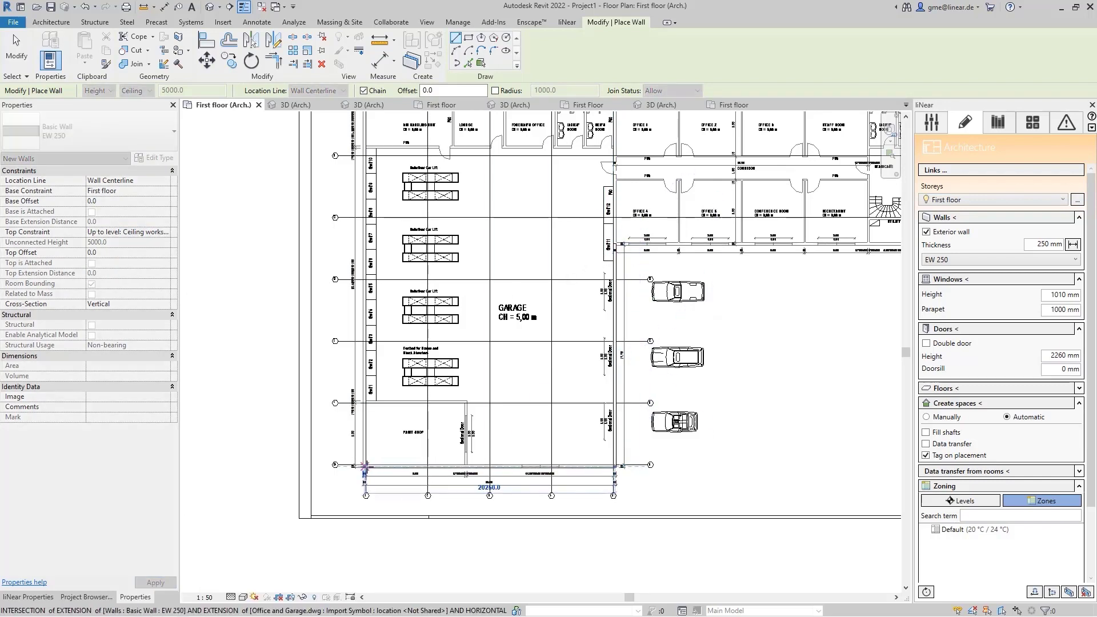
left_click(364, 464)
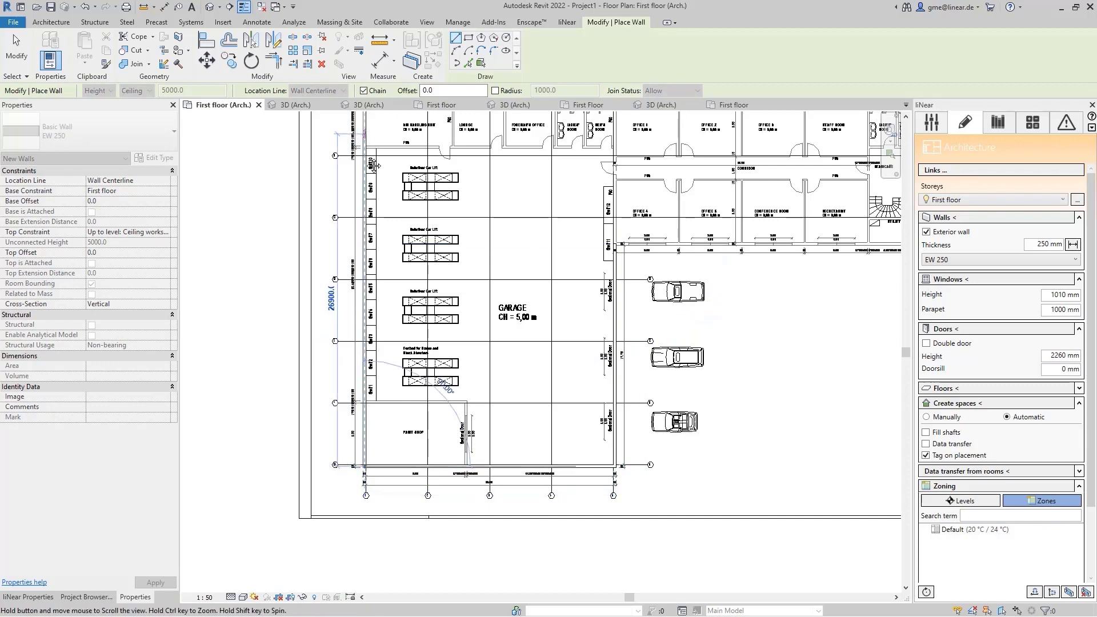
middle_click_drag(366, 140, 364, 249)
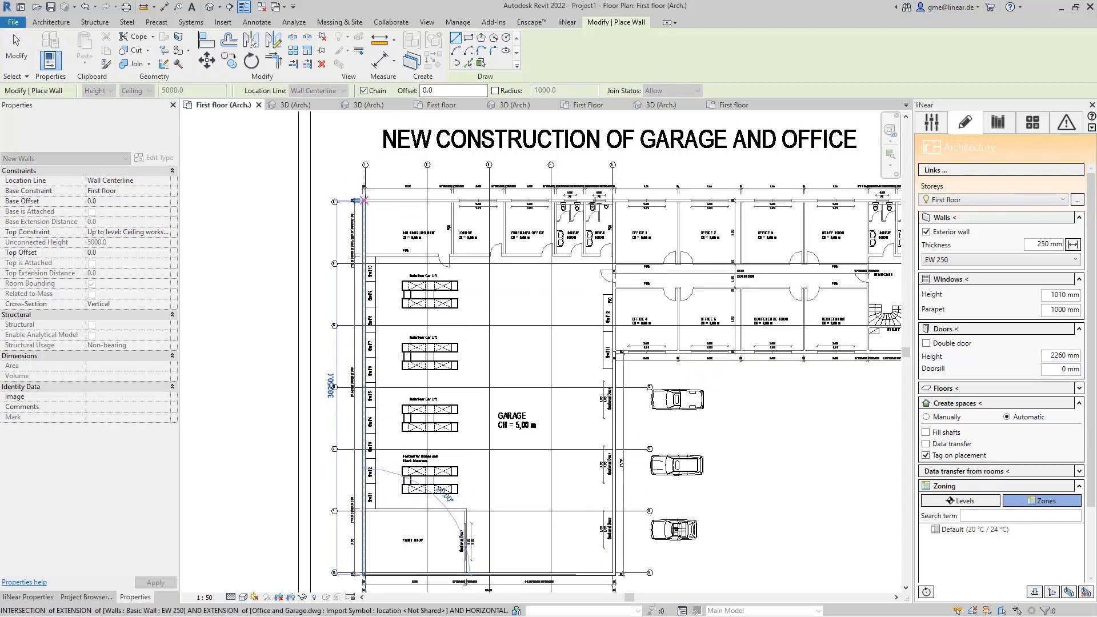
left_click(364, 202)
left_click(615, 202)
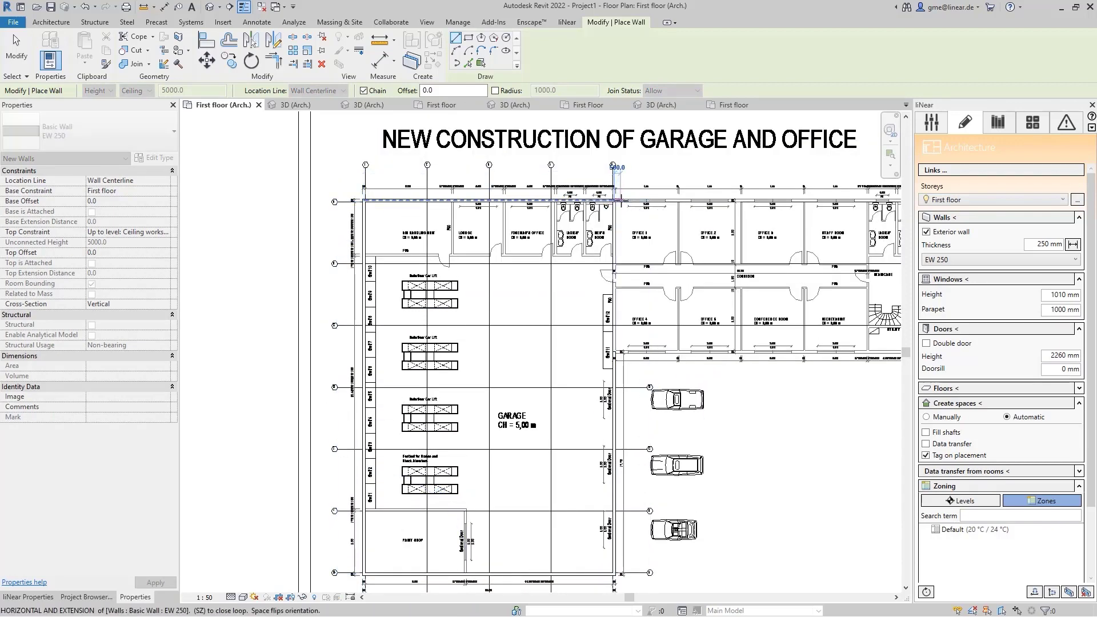
- Restart the EW 250 wall and set its top constraint to the 2nd floor office level
left_click(986, 220)
key("w")
key("a")
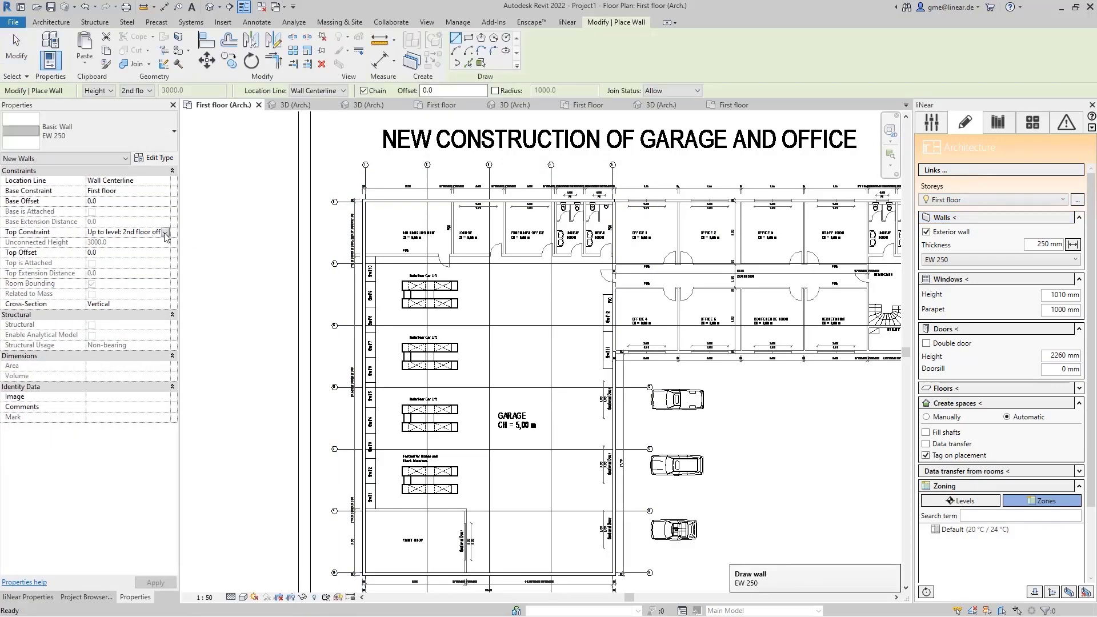
left_click(165, 231)
left_click(160, 259)
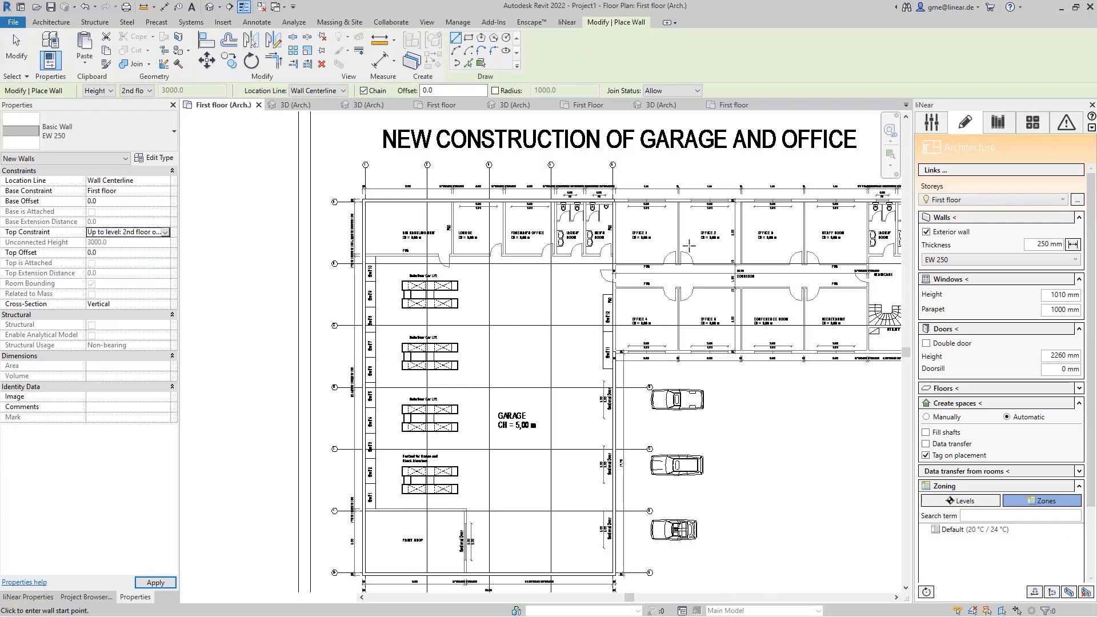
- Draw the office wing's three exterior walls along the plan outline, from the garage's upper corner around to the garage wall
left_click(614, 202)
middle_click_drag(800, 200, 634, 193)
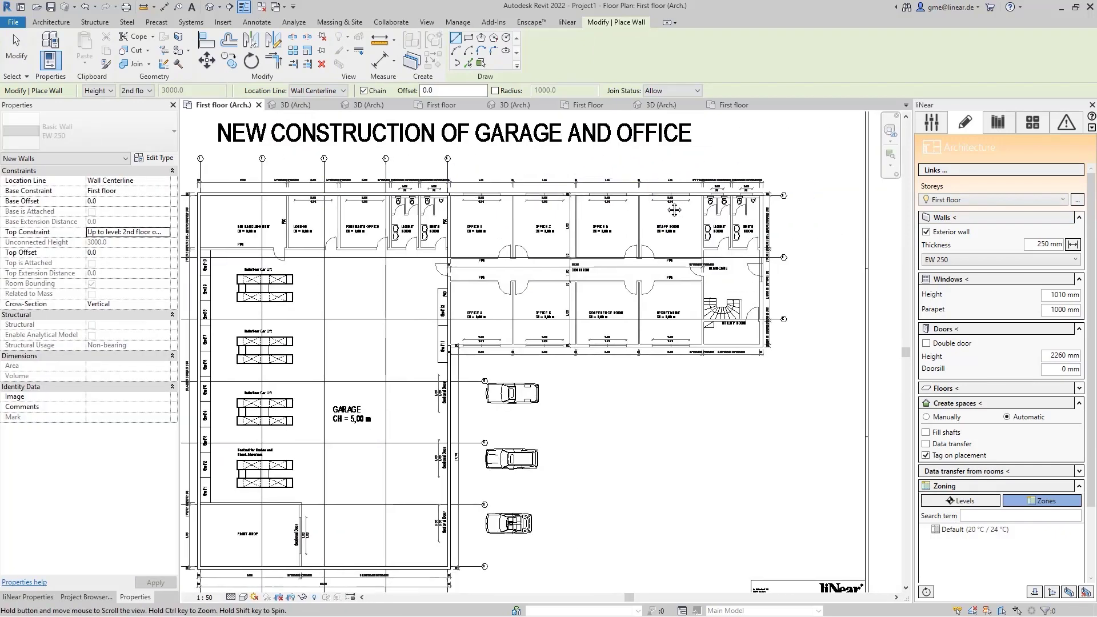
left_click(764, 194)
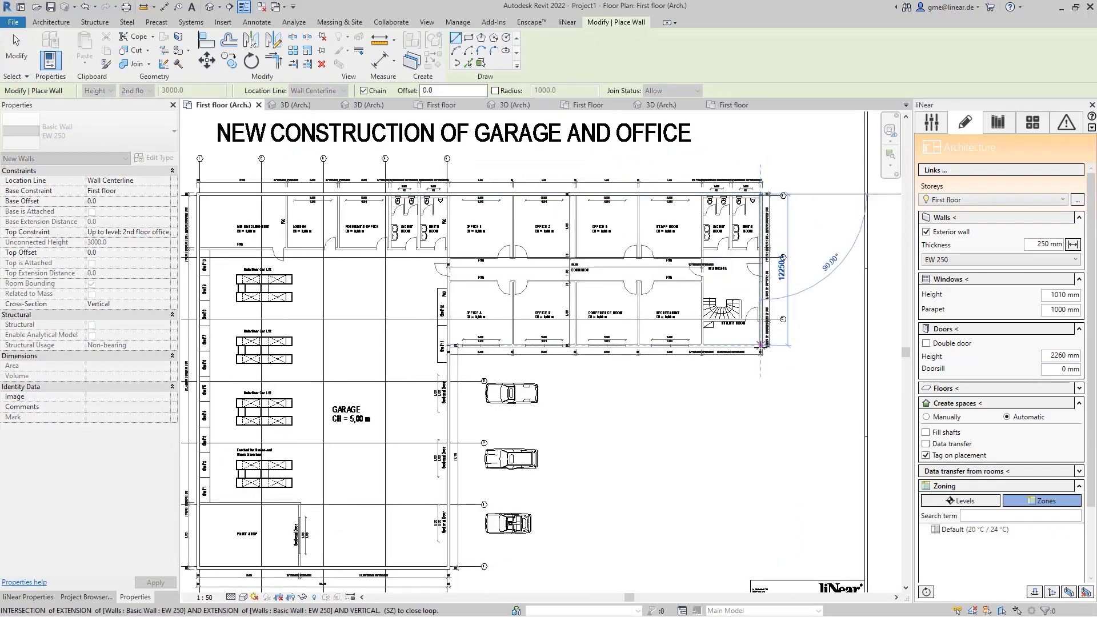
left_click(764, 346)
left_click(449, 346)
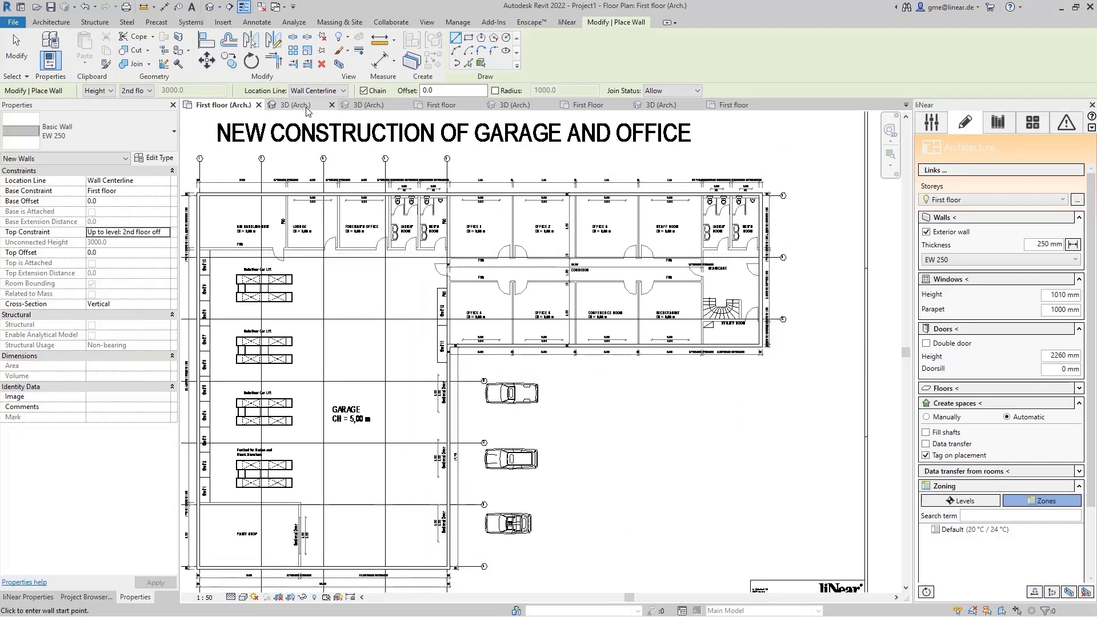
- Inspect the garage and office exterior walls in the 3D view and return to the first floor plan
left_click(298, 105)
scroll(594, 255, "down", 9)
middle_click_drag(803, 333, 591, 328)
scroll(673, 220, "up", 2)
middle_click_drag(672, 225, 640, 236)
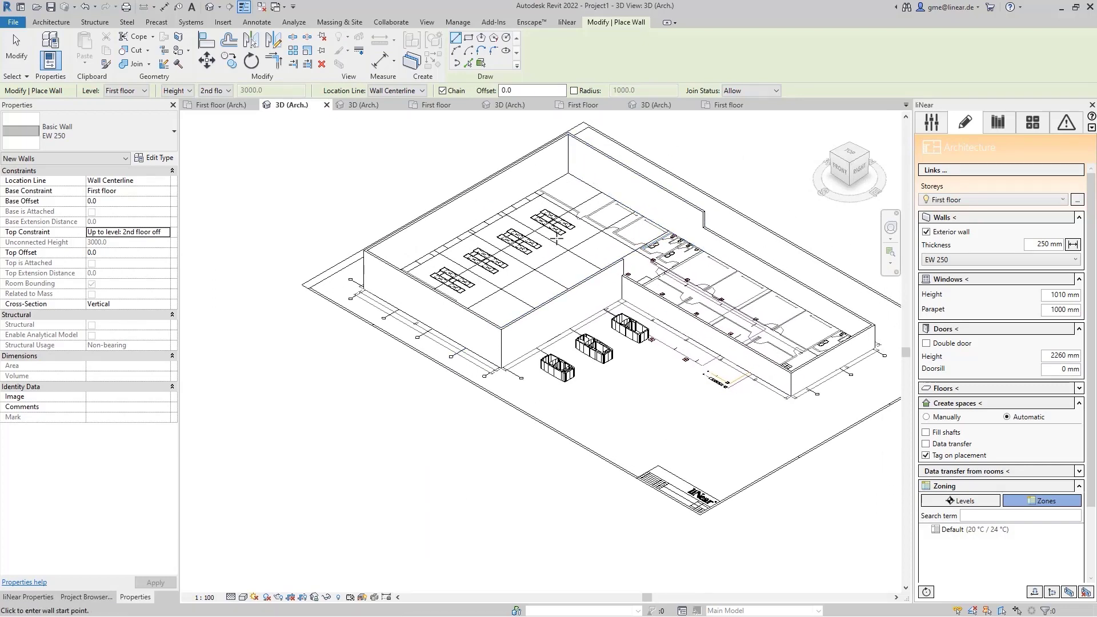
left_click(235, 106)
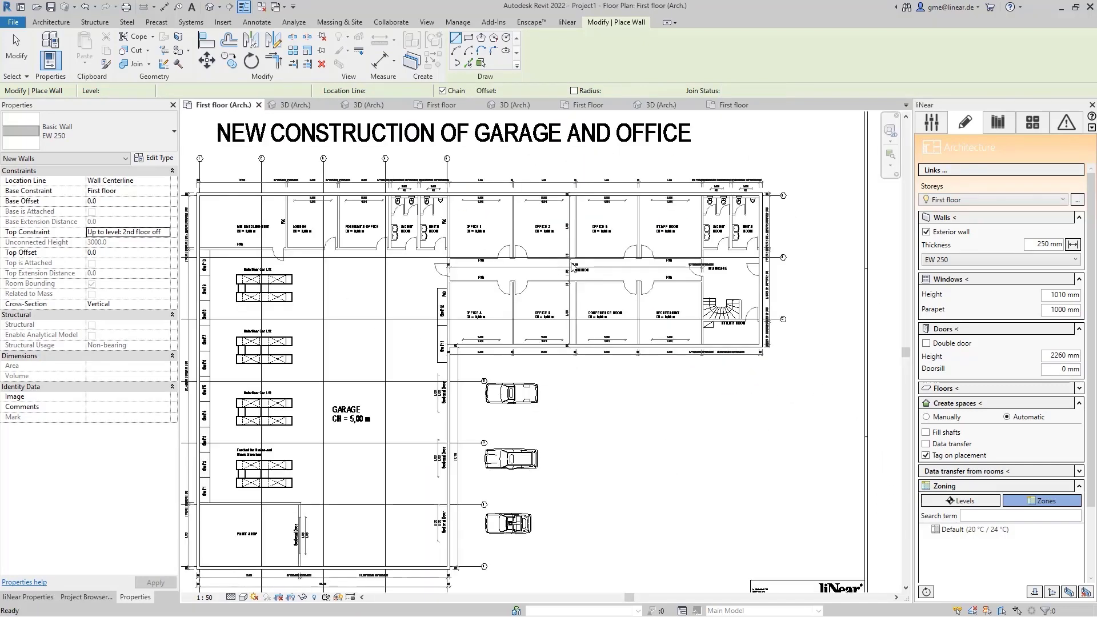
- Set the wall thickness to 175 mm by picking a wall in the office plan, and define it as an interior wall
scroll(733, 278, "up", 3)
left_click(1073, 244)
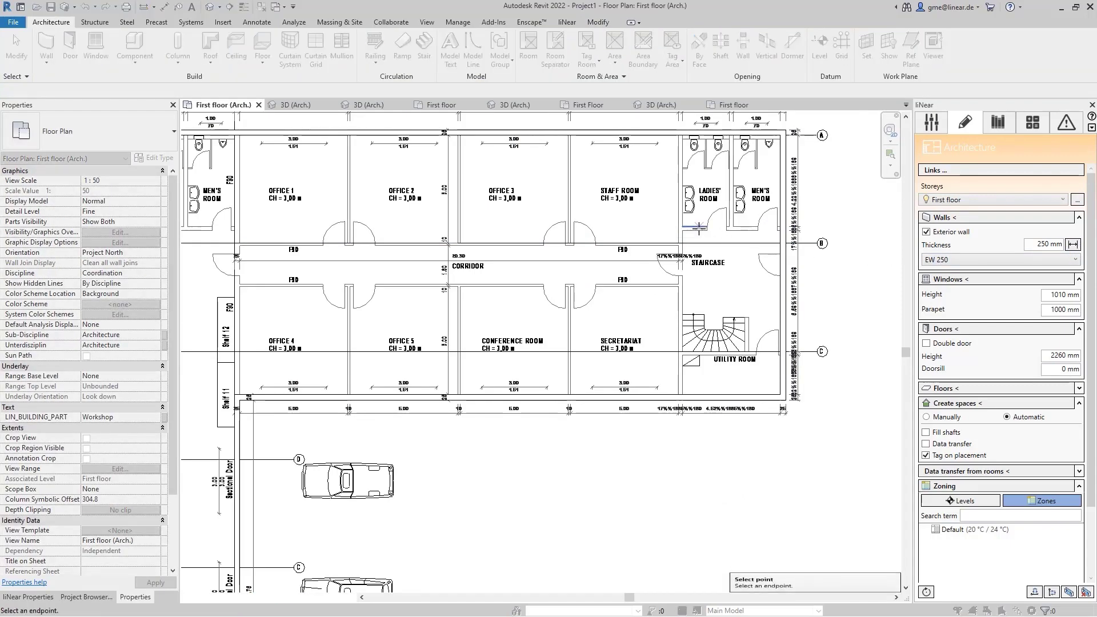
left_click(926, 232)
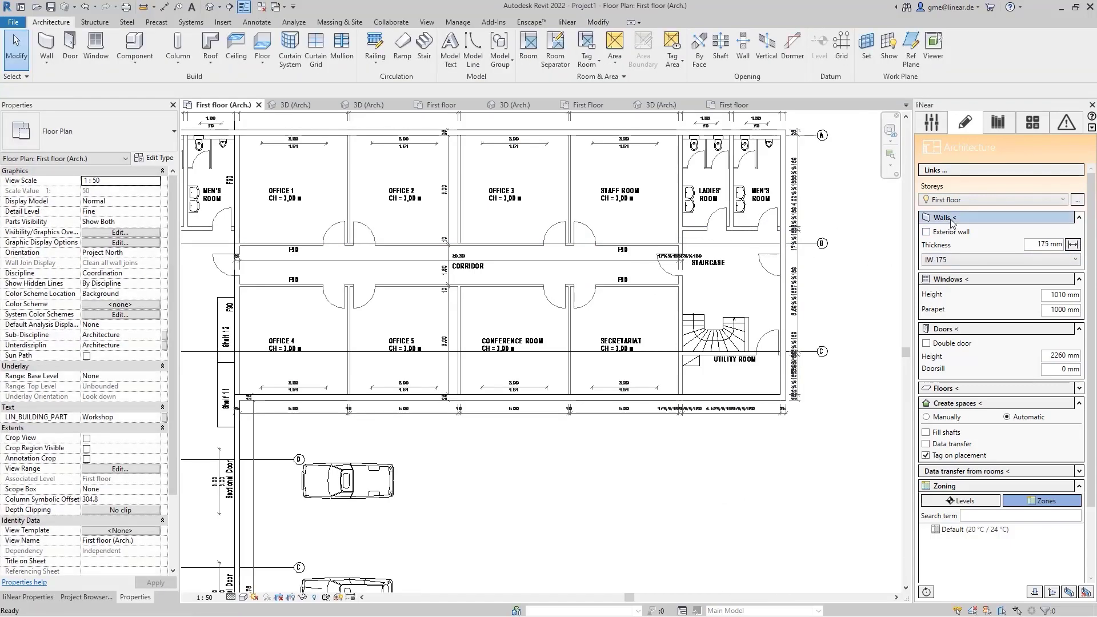
- Draw IW 175 interior walls enclosing the office wing's ladies' and men's rooms, including the partition between them
left_click(951, 220)
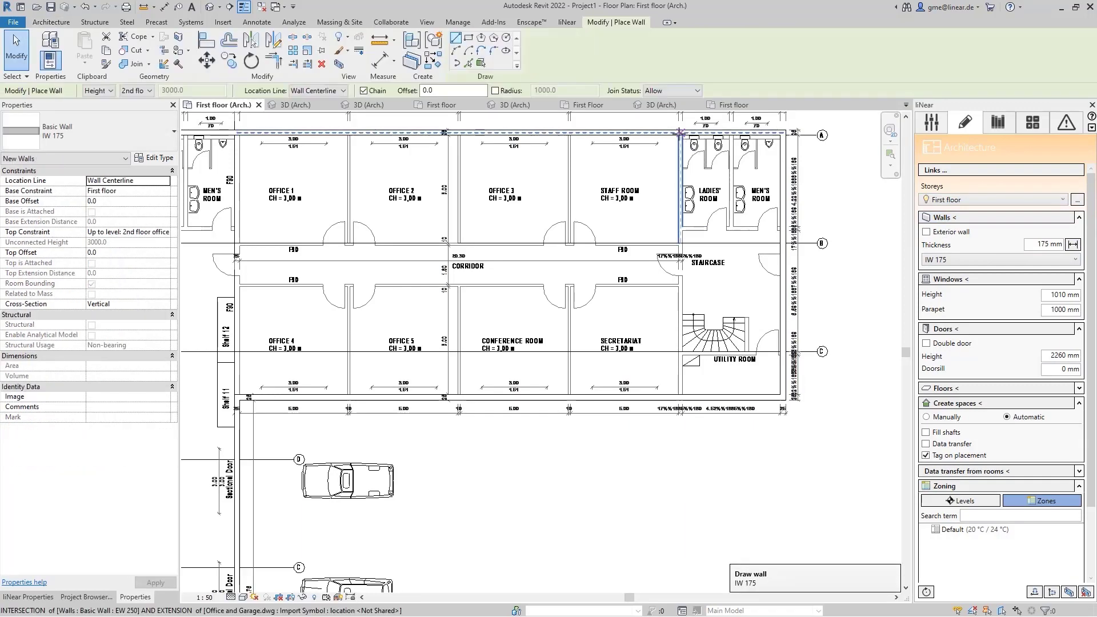
left_click(680, 229)
left_click(778, 228)
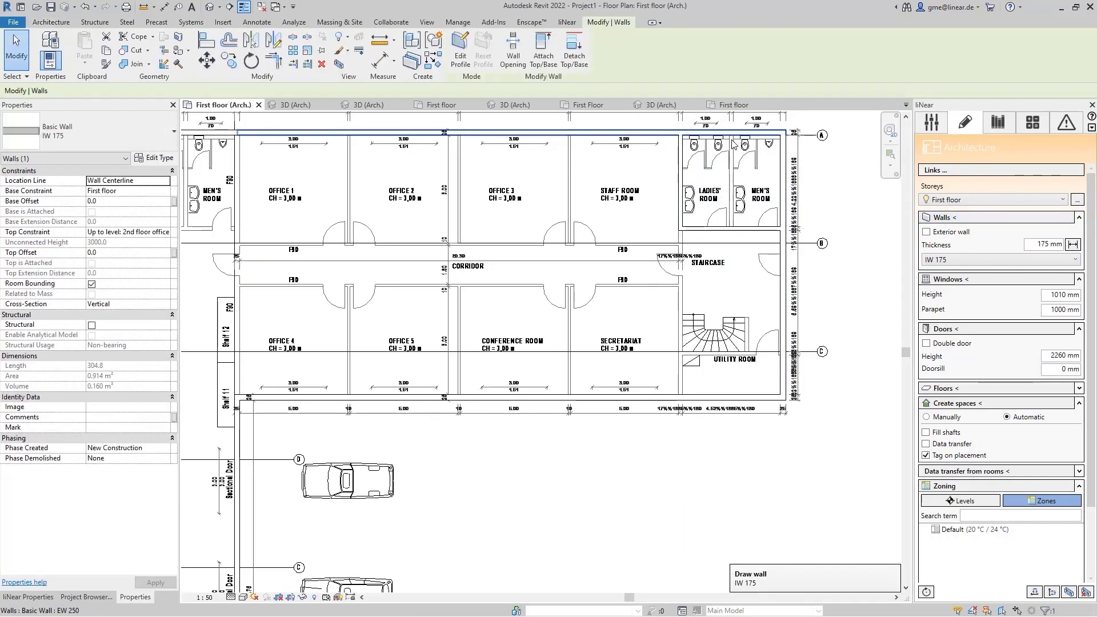
left_click(733, 136)
left_click(736, 227)
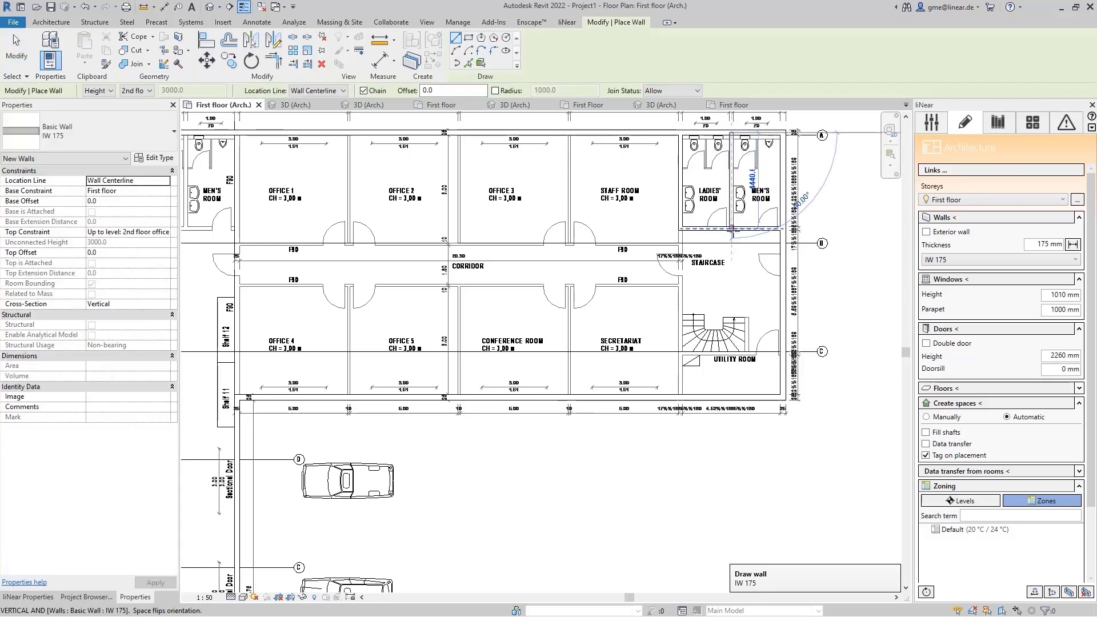
- Review the interior walls in 3D, then examine the completed walls in the 3D view of FOTW_Architecture_walls.rvt
left_click(295, 105)
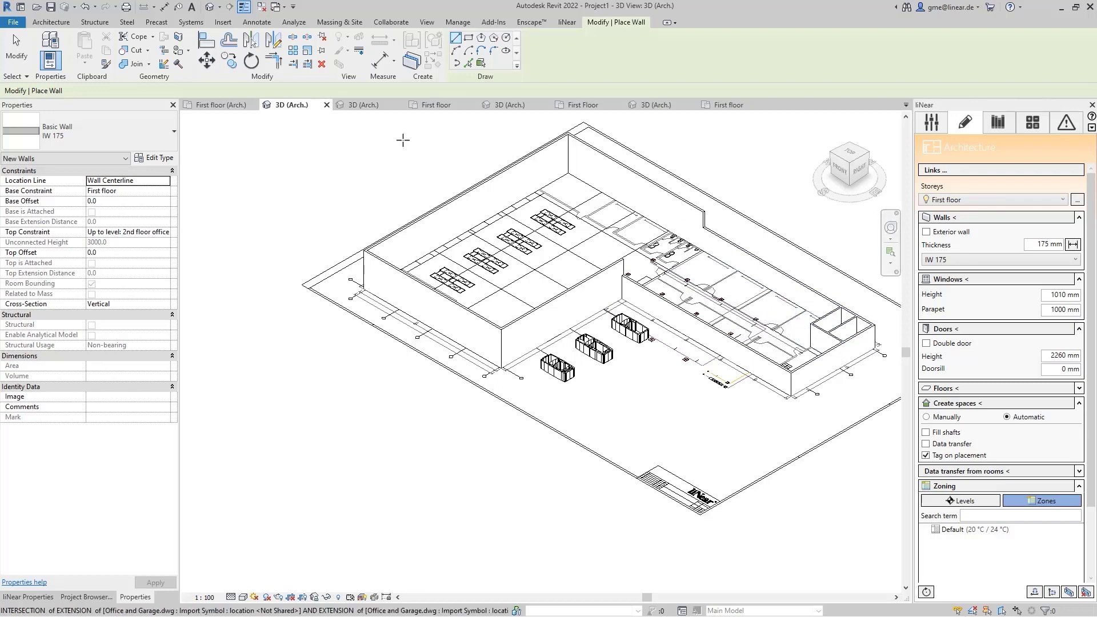
left_click(368, 108)
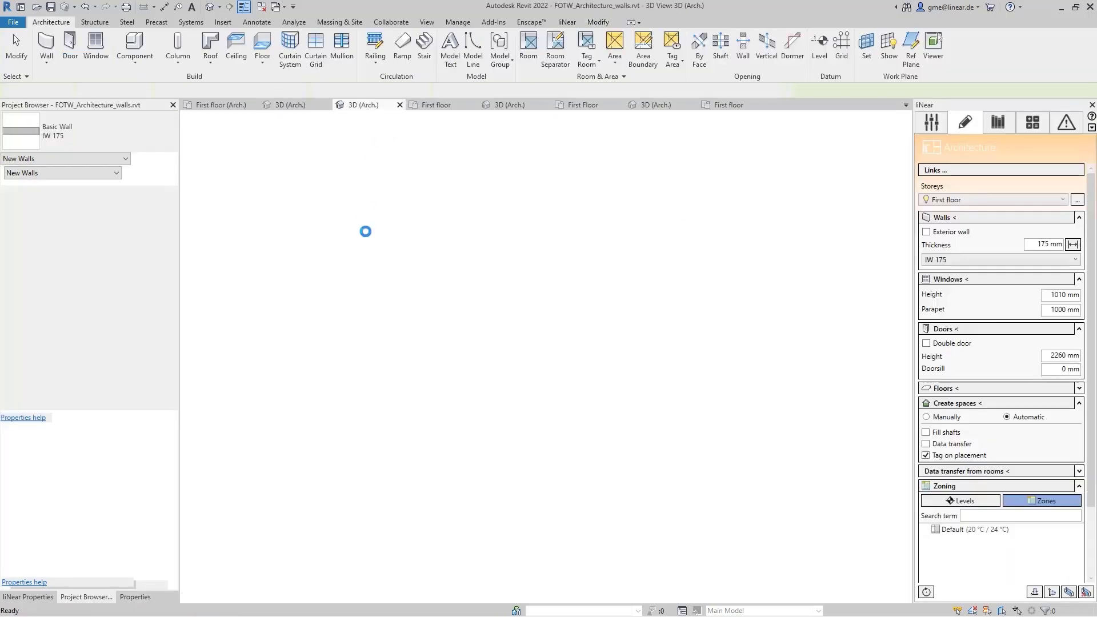
scroll(472, 413, "up", 2)
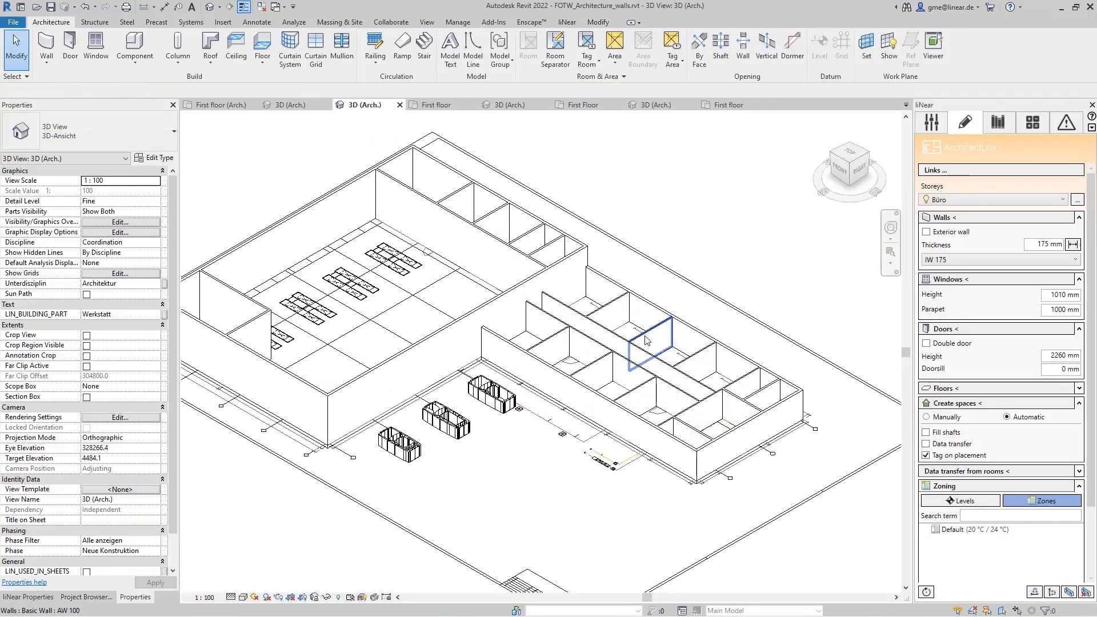
mouse_move(430, 433)
middle_mouse_down("shift")
mouse_move(520, 468)
mouse_move(411, 456)
mouse_move(411, 431)
middle_mouse_up("shift")
- Open the First floor plan of FOTW_Architecture_walls.rvt and set the window height to 1510 mm
left_click(438, 105)
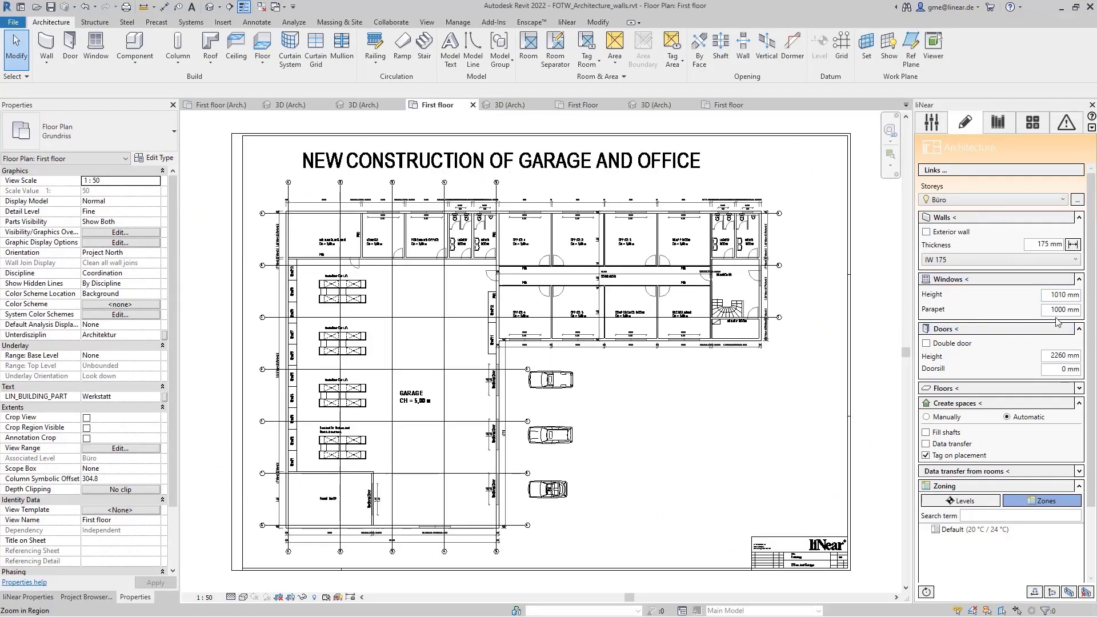
scroll(782, 254, "up", 3)
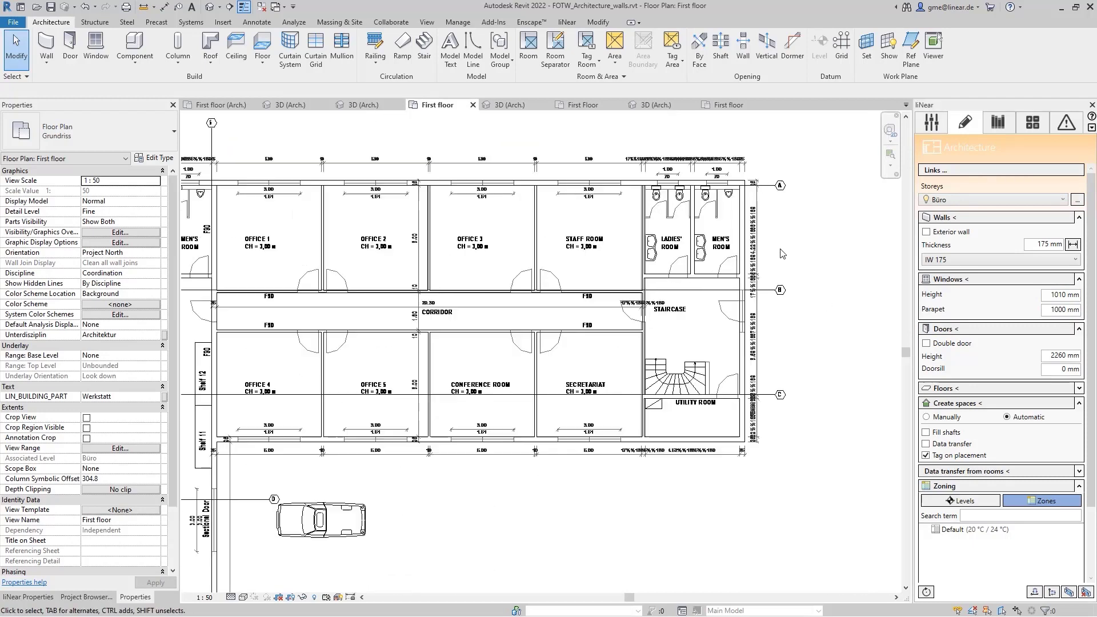
scroll(724, 259, "up", 3)
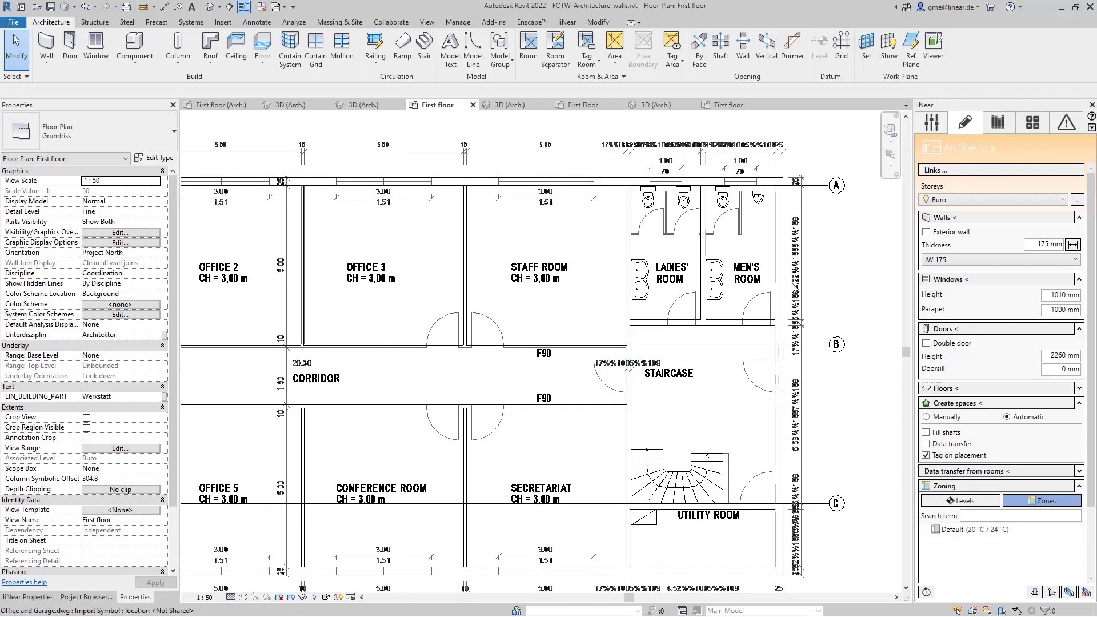
left_click(1063, 295)
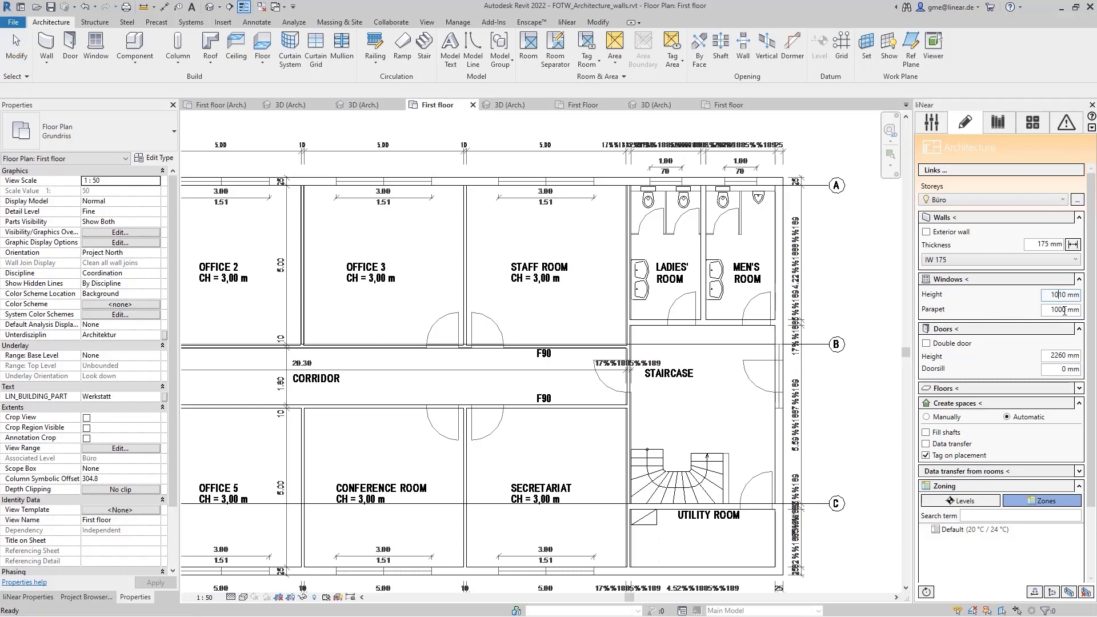
- Place windows in the upper exterior wall of the staff room, Office 3 and Office 2, following the window openings in the plan
left_click(967, 280)
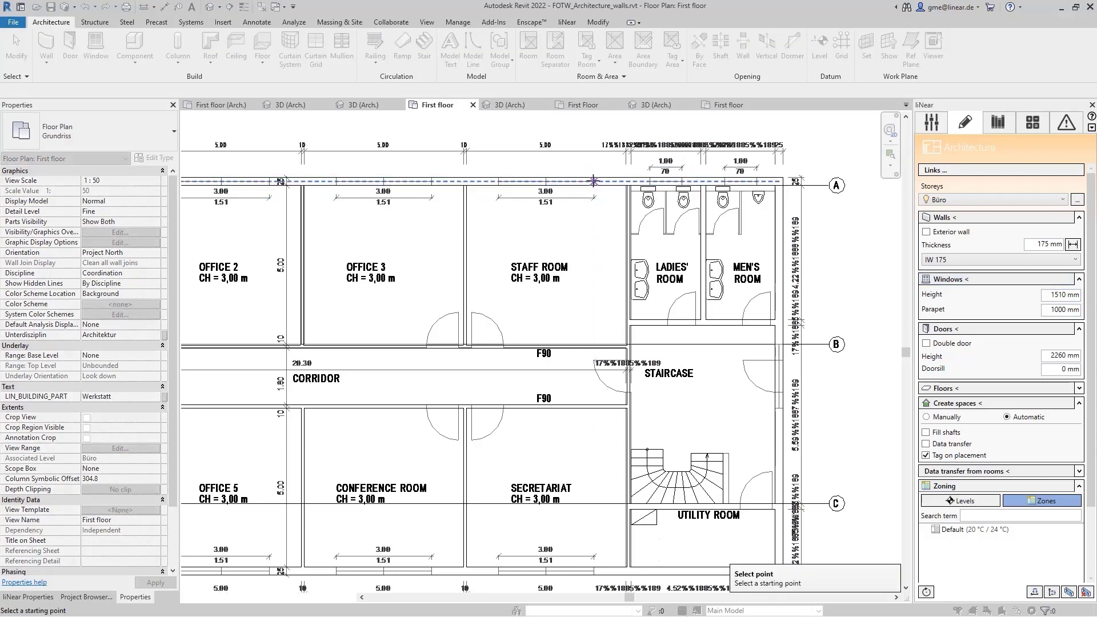
left_click(594, 181)
left_click(498, 181)
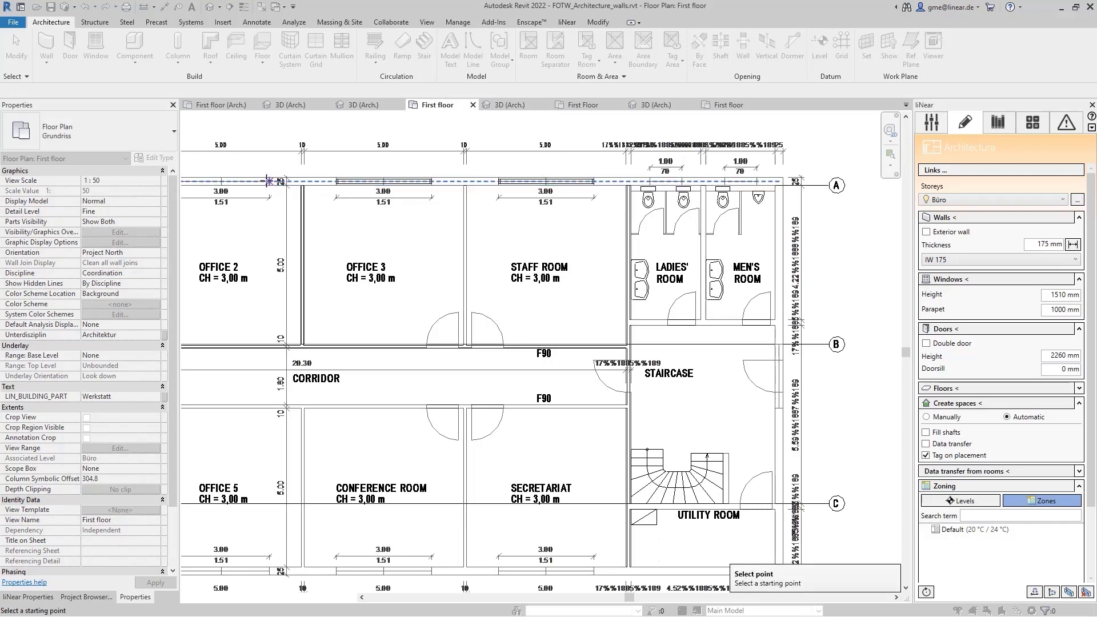
left_click(269, 181)
middle_click_drag(263, 218, 370, 226)
left_click(283, 190)
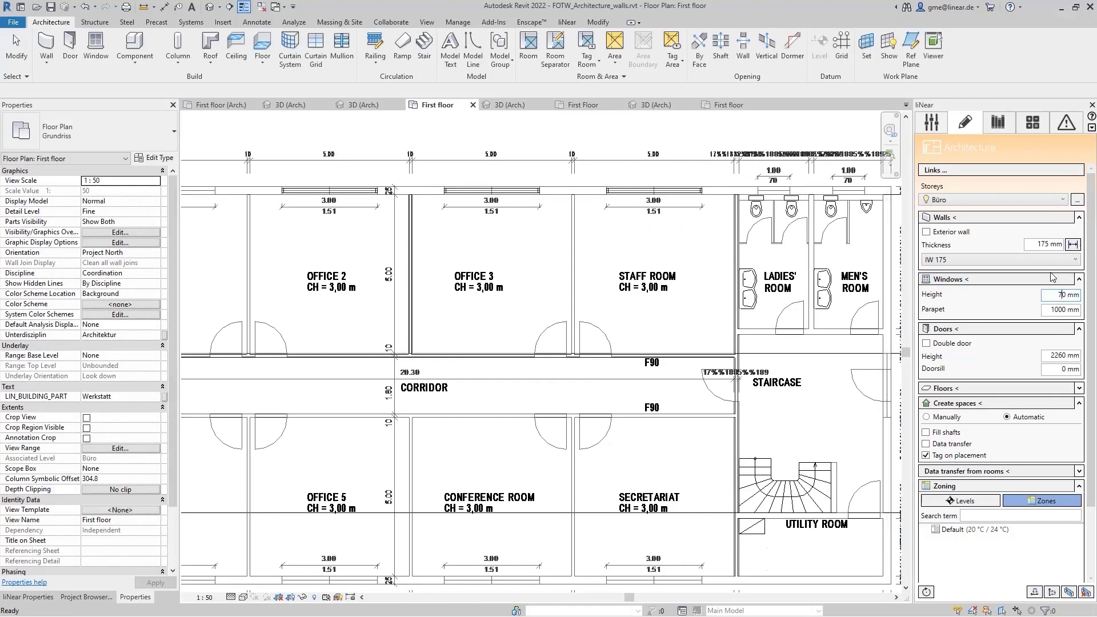
- Set the window height to 700 mm and place windows in the exterior wall of the ladies' and men's rooms
left_click(1021, 280)
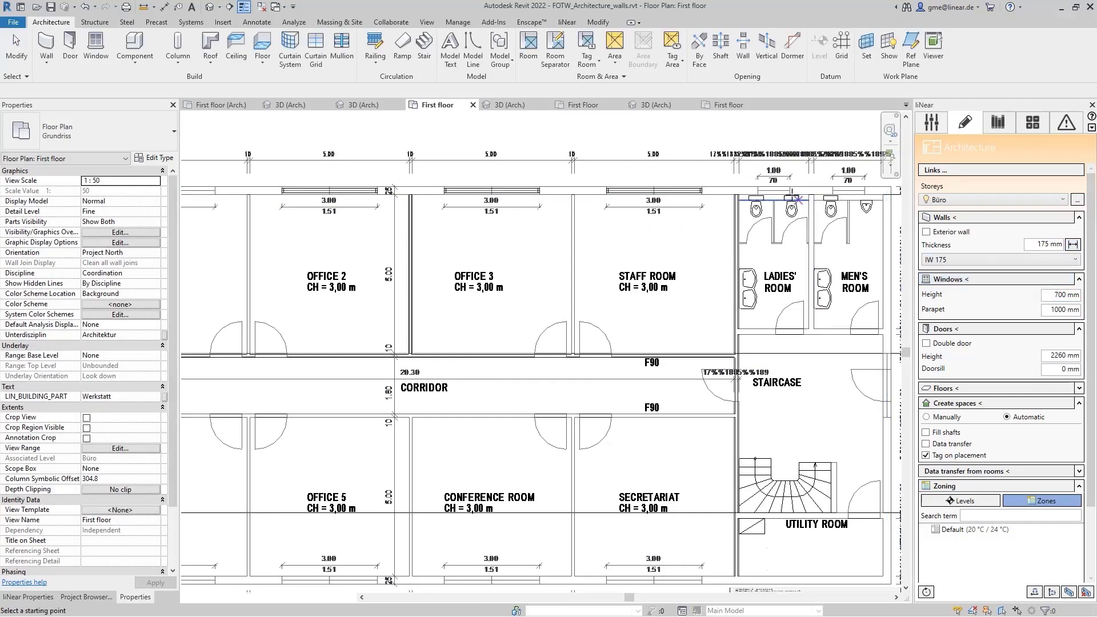
left_click(789, 190)
left_click(867, 190)
left_click(867, 192)
- Inspect the placed office and restroom windows in the 3D view of the walls model
left_click(517, 106)
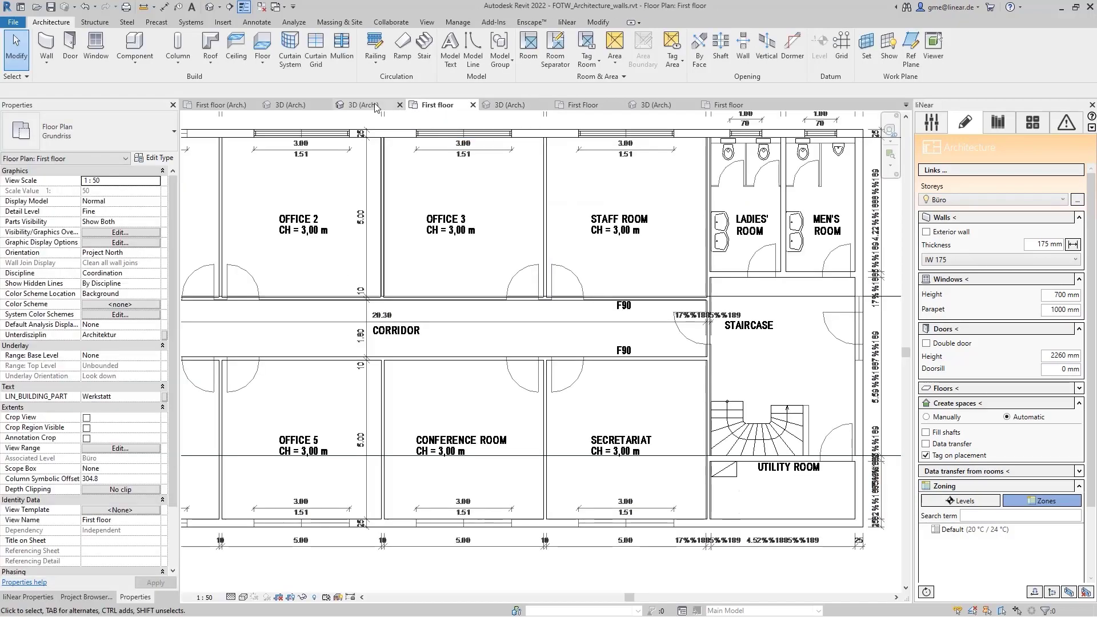
left_click(375, 107)
middle_click_drag(544, 412, 674, 385, "shift")
scroll(690, 282, "up", 2)
middle_click_drag(690, 281, 589, 252, "shift")
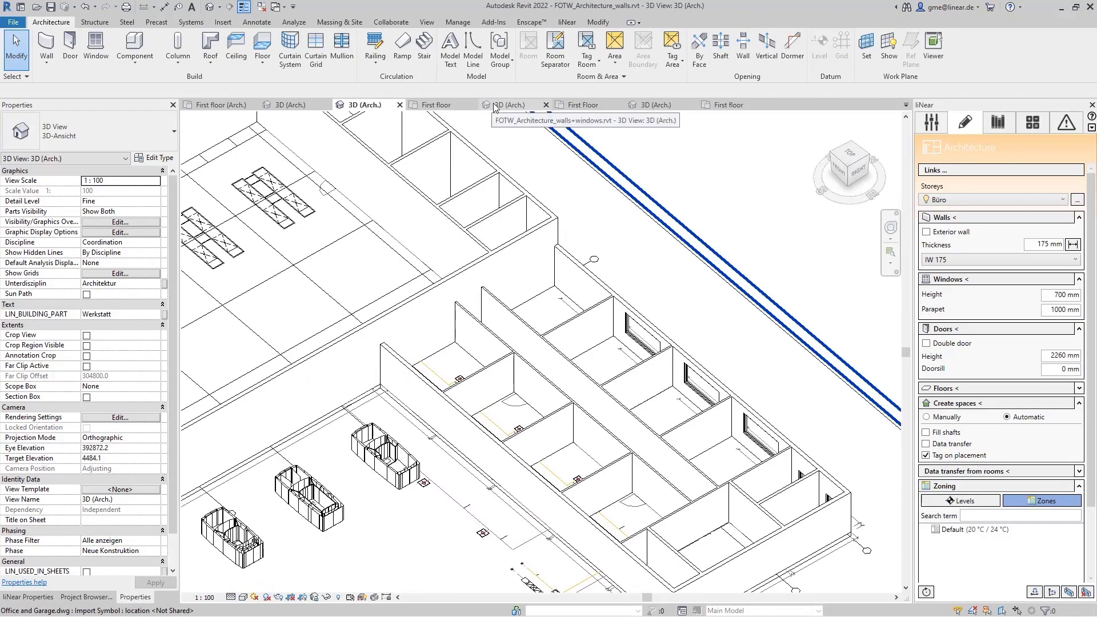
- Look over the windows in the 3D view of FOTW_Architecture_walls+windows.rvt and open that model's First Floor plan
left_click(497, 107)
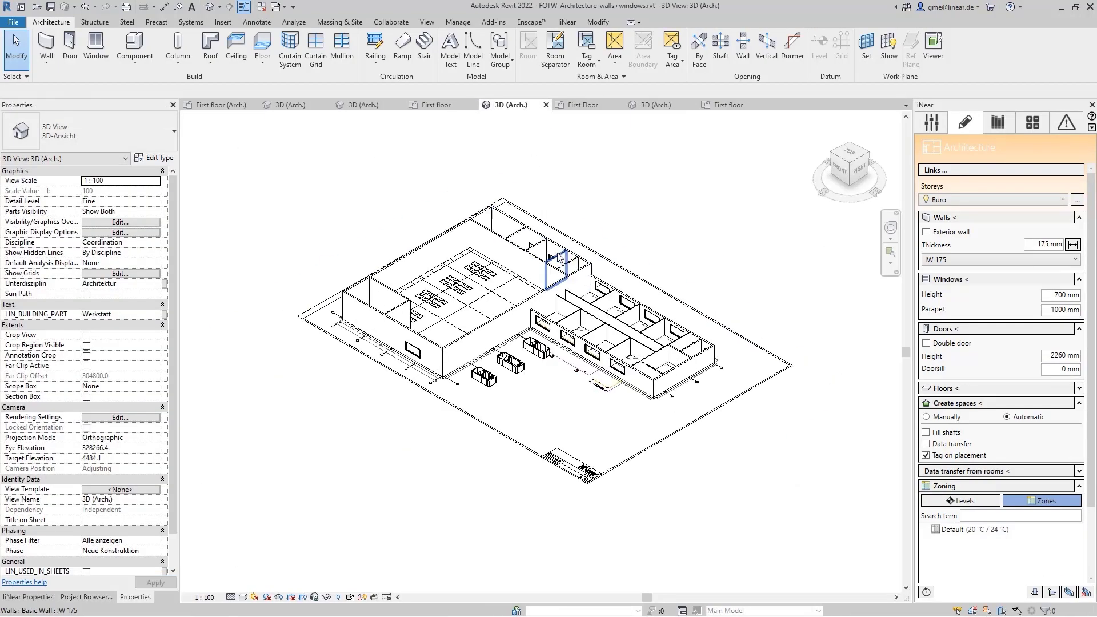
mouse_move(531, 457)
middle_mouse_down("shift")
mouse_move(602, 431)
mouse_move(562, 428)
mouse_move(535, 452)
middle_mouse_up("shift")
left_click(584, 106)
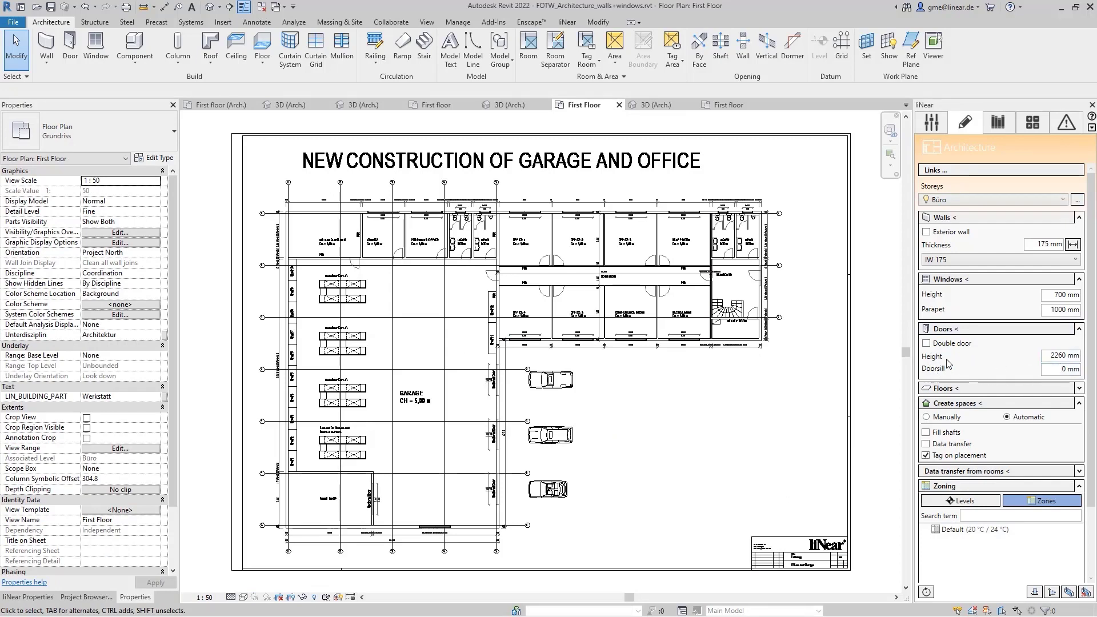
scroll(685, 276, "up", 5)
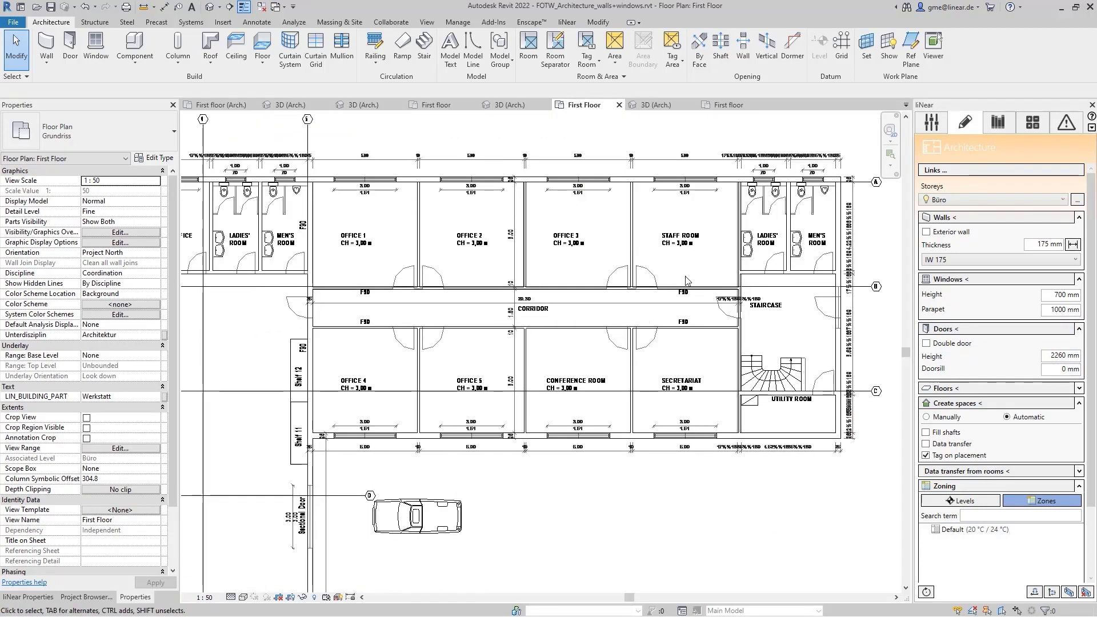
- Place single doors in the walls of the men's room, ladies' room and staff room, following the door openings in the plan
left_click(1004, 328)
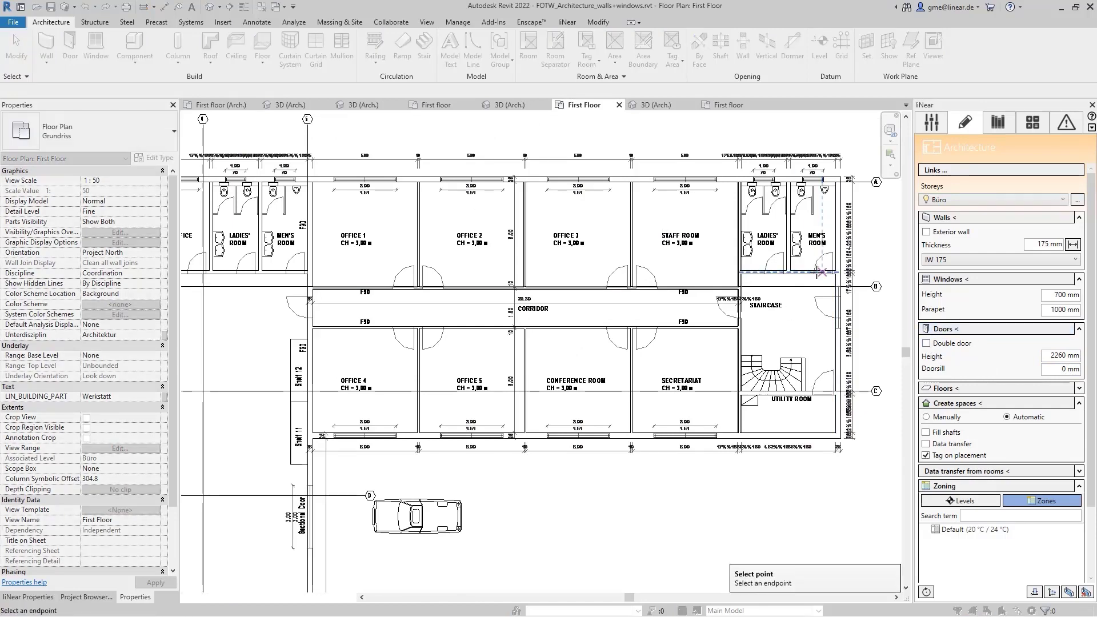
left_click(816, 273)
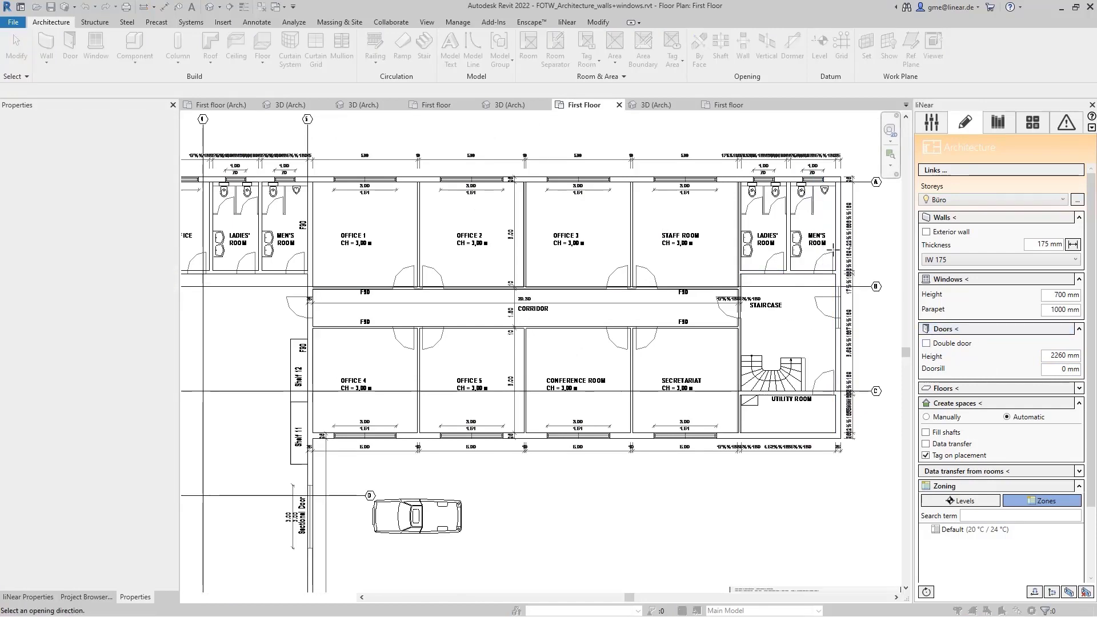
left_click(786, 256)
left_click(784, 256)
left_click(658, 289)
left_click(637, 288)
left_click(651, 265)
left_click(651, 269)
- Inspect the placed doors and windows in the 3D view of FOTW_Architecture_walls+windows+doors.rvt
left_click(656, 105)
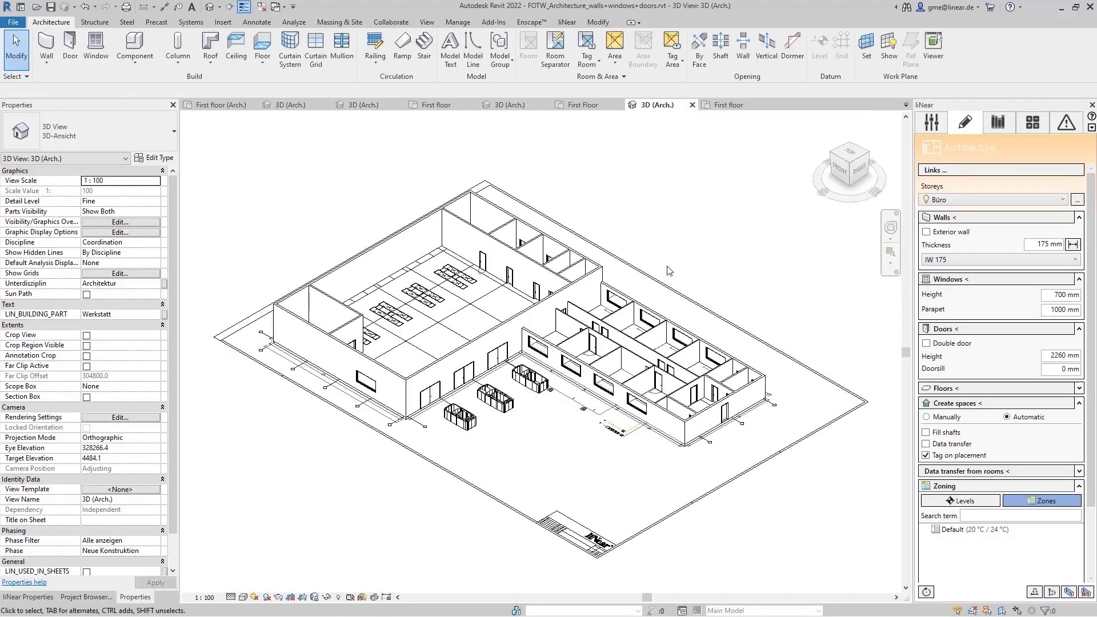
middle_click_drag(602, 428, 629, 480, "shift")
scroll(673, 333, "up", 3)
scroll(672, 334, "down", 5)
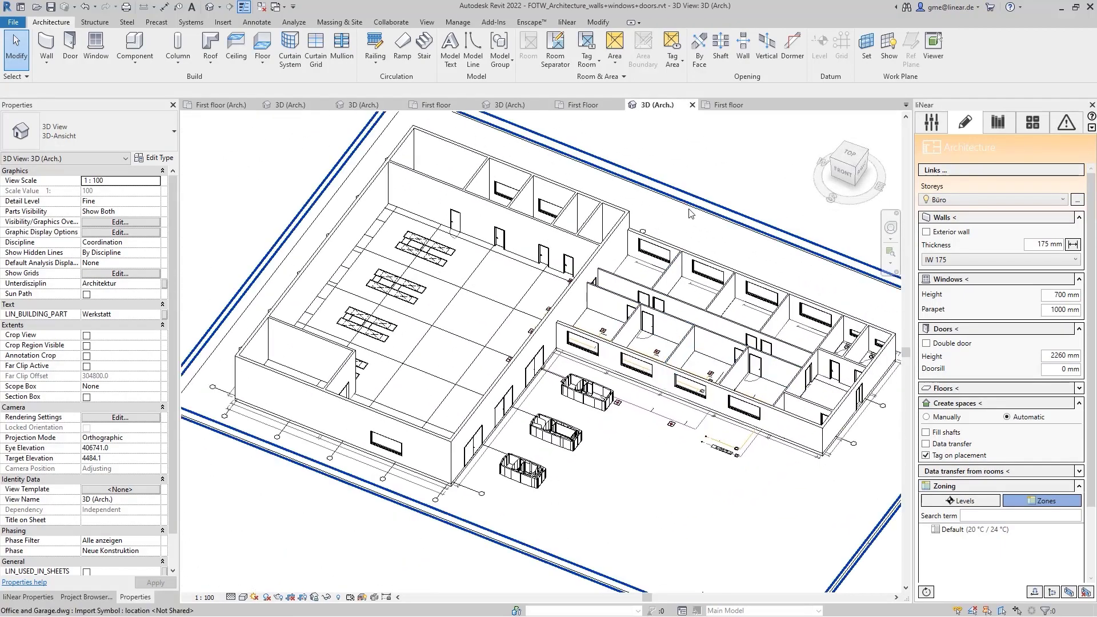
- On the First floor plan, create a 300 mm exterior floor of type FL exterior 300 along the outer walls of garage and offices
left_click(730, 105)
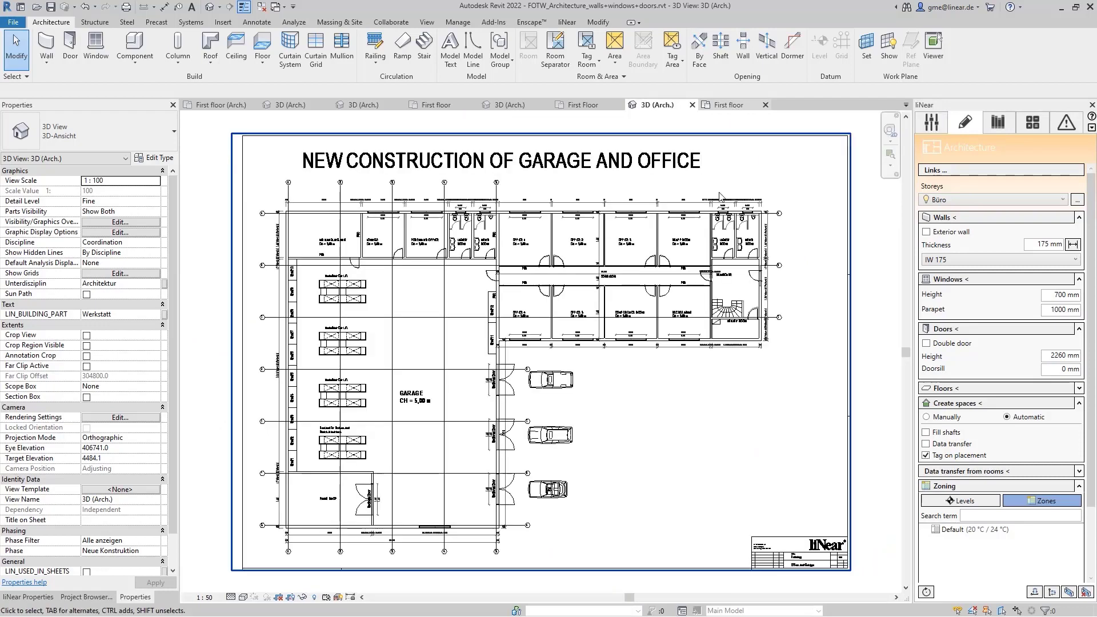
left_click(1079, 388)
left_click(926, 402)
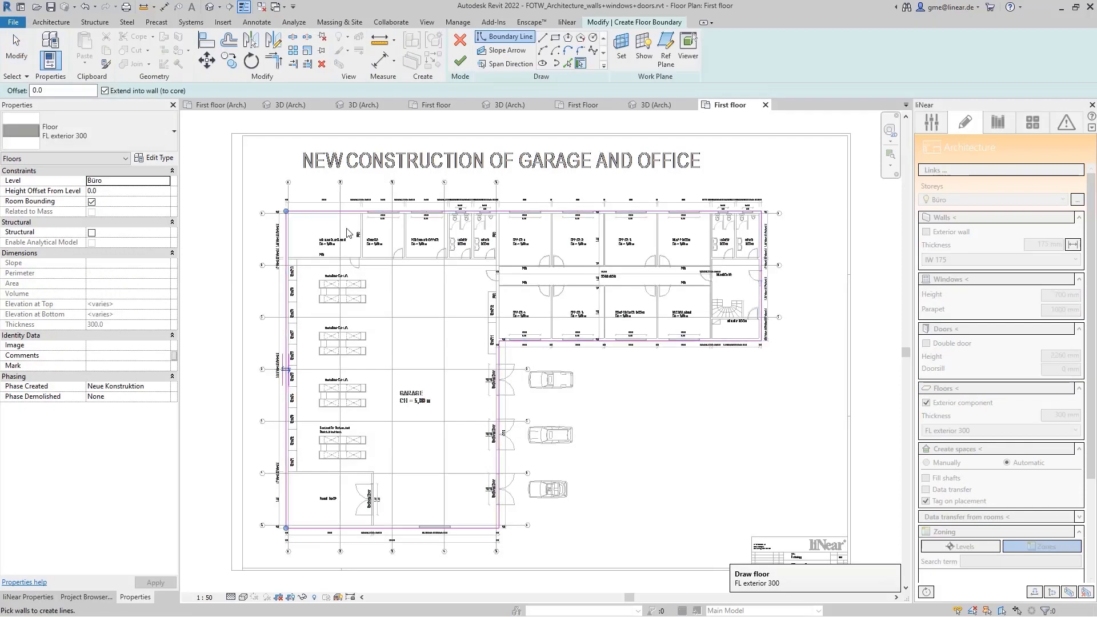
left_click(462, 65)
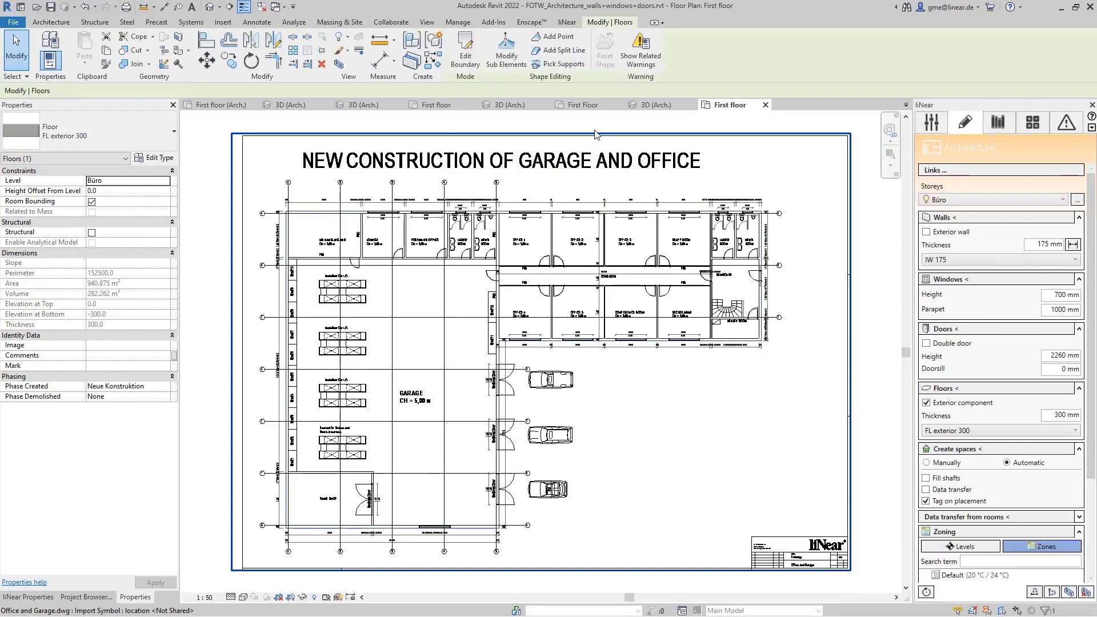
- Hide the linked Office and Garage.dwg drawing in the 3D view of the walls, windows and doors model
left_click(660, 105)
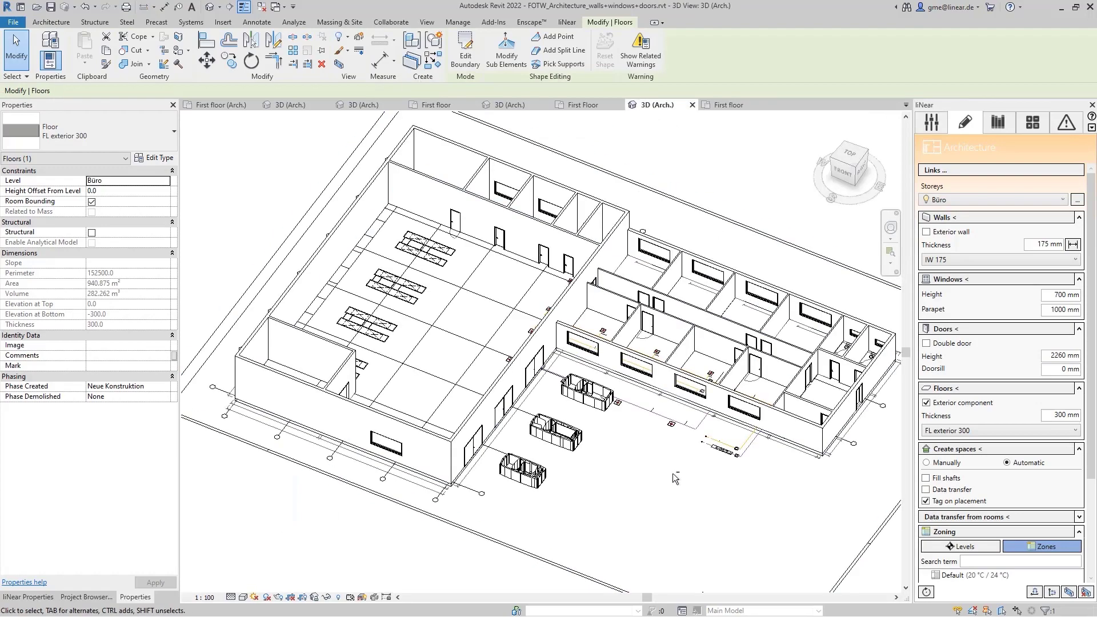
middle_click_drag(667, 437, 689, 422, "shift")
right_click(678, 422)
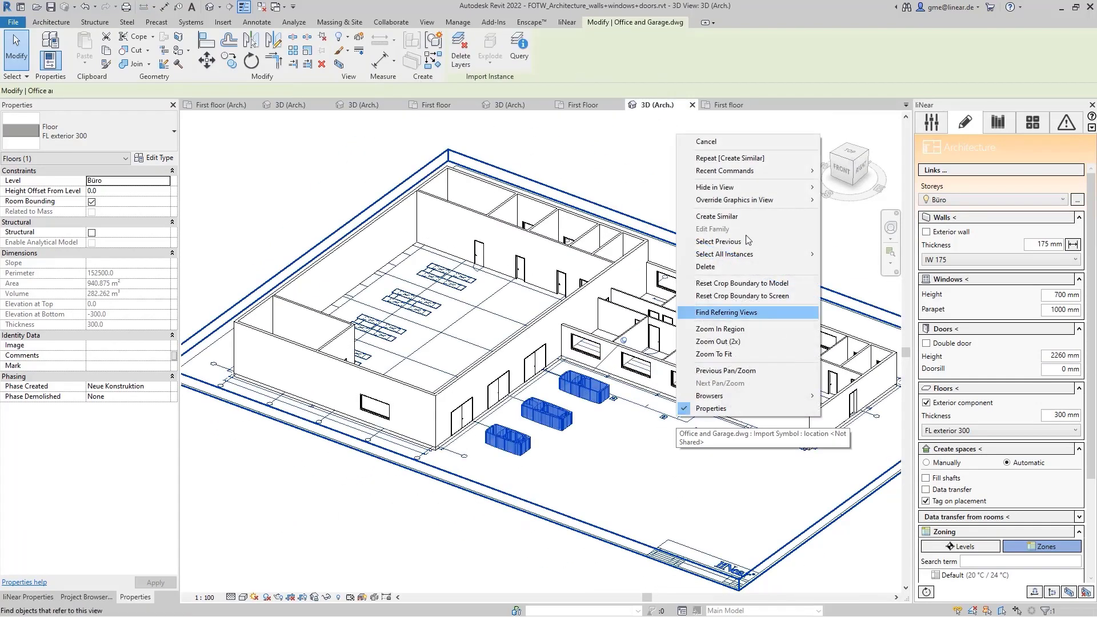
mouse_move(756, 186)
left_click(850, 211)
- Select the FL exterior 300 floor in the 3D view and inspect it beneath the building
middle_click_drag(457, 366, 530, 428, "shift")
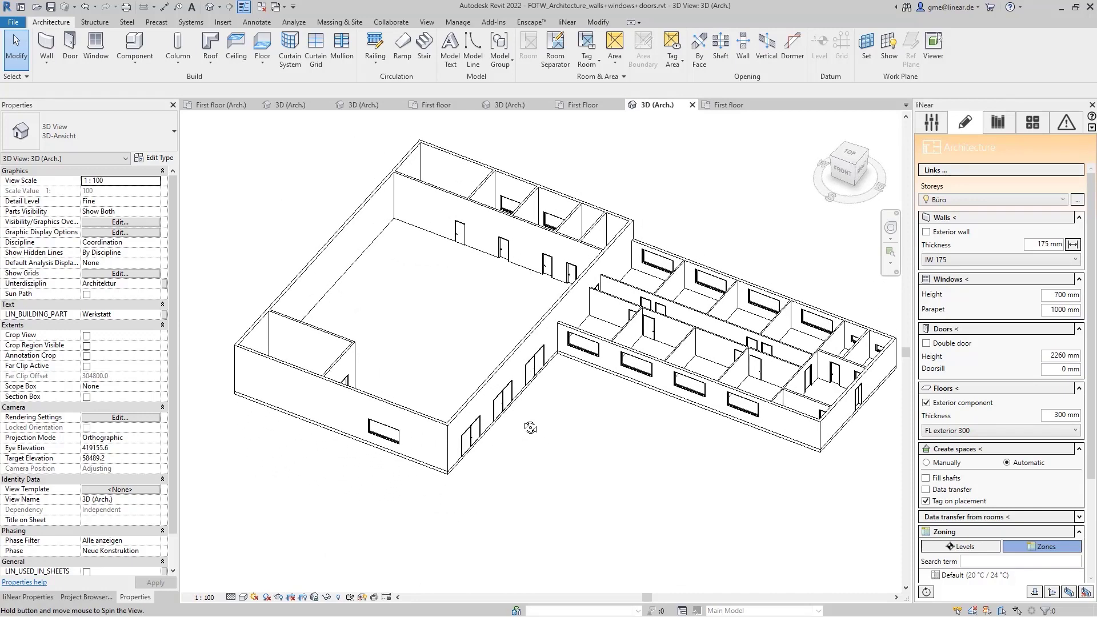
left_click(489, 340)
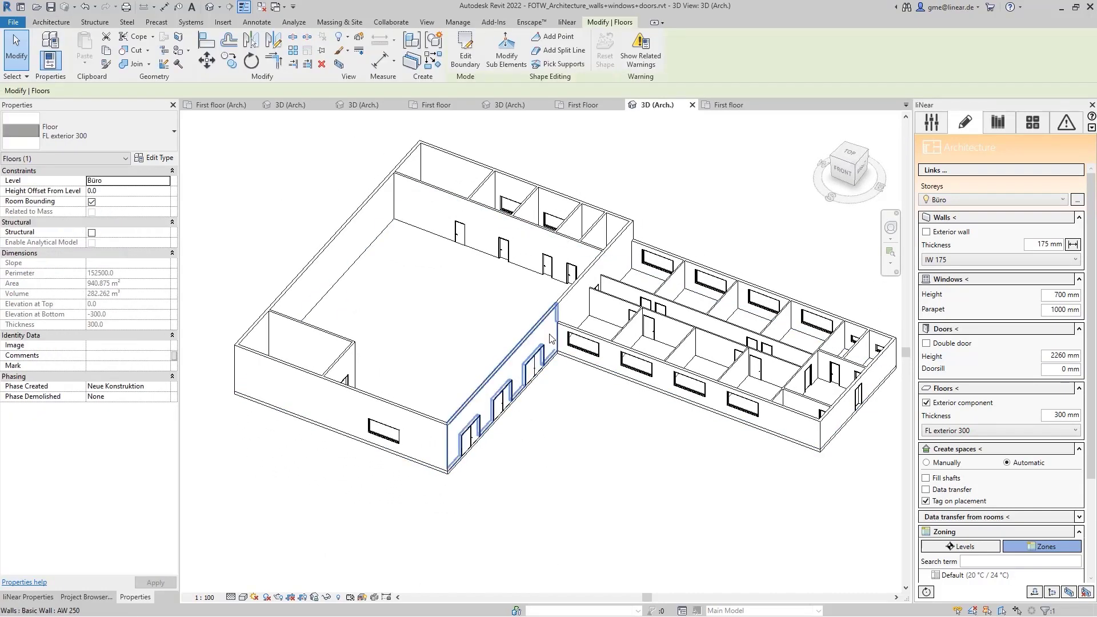
middle_click_drag(570, 433, 619, 361, "shift")
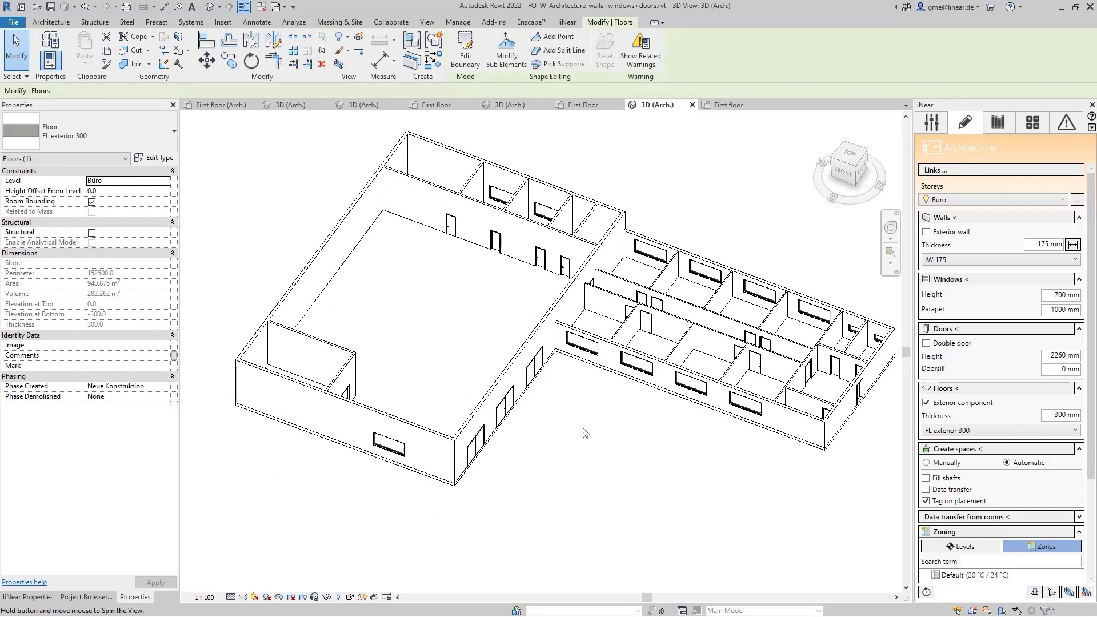
- Automatically create spaces for all rooms on the First floor plan, with tagging on placement
left_click(731, 105)
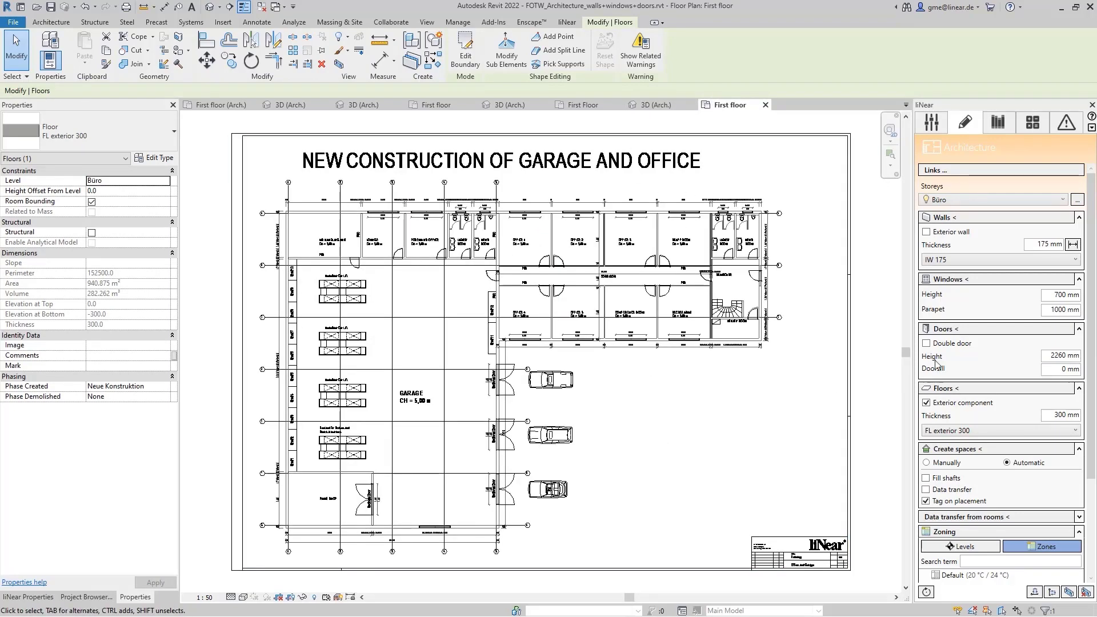
key("Escape")
scroll(1018, 343, "down", 3)
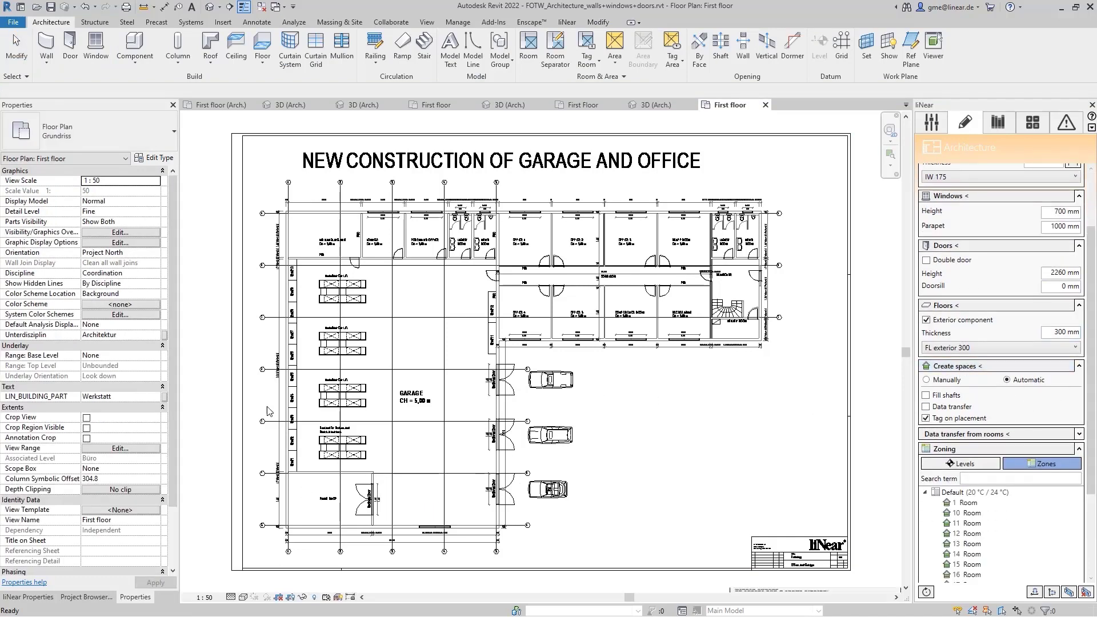
left_click(377, 402)
- Examine the properties and extents of the new spaces in the garage, corridor and lower offices
scroll(379, 399, "up", 3)
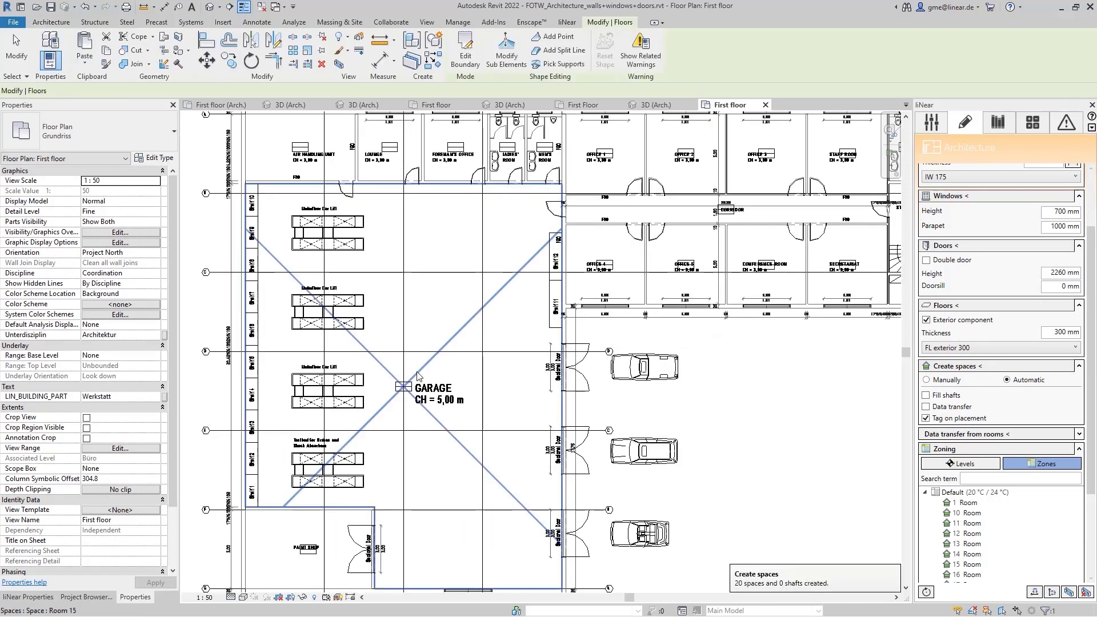
left_click(459, 335)
left_click(783, 196)
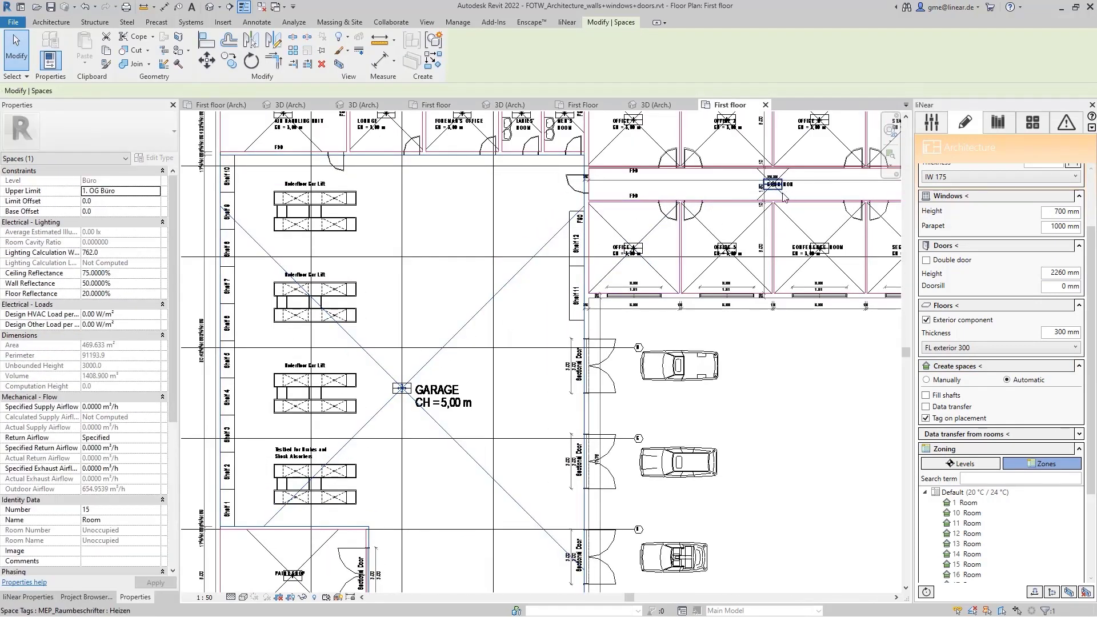
left_click(784, 196)
left_click(741, 232)
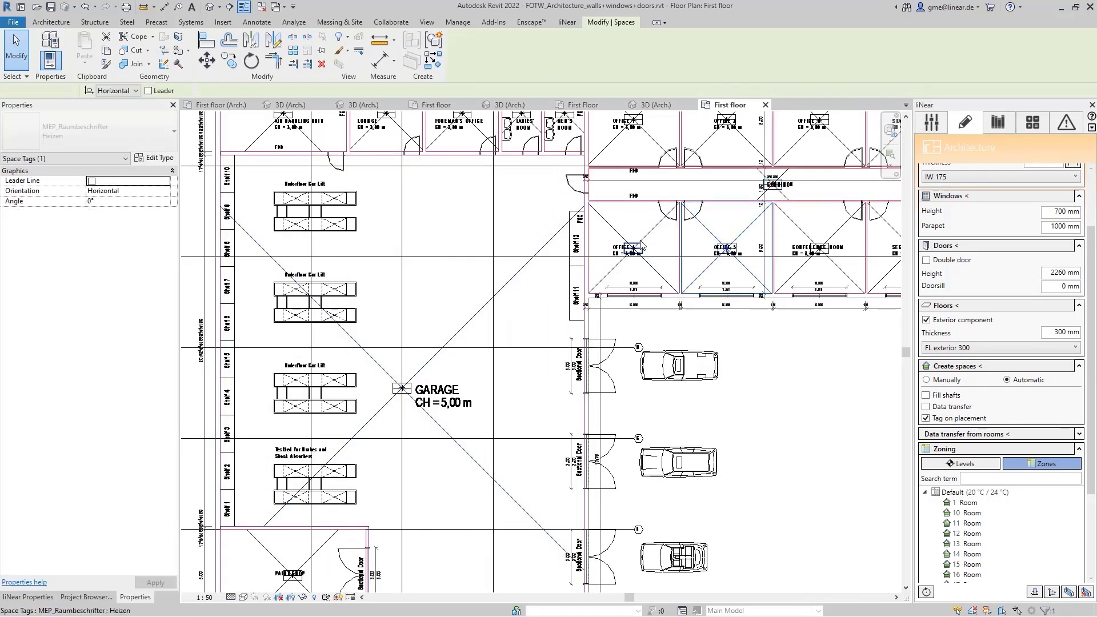
left_click(655, 369)
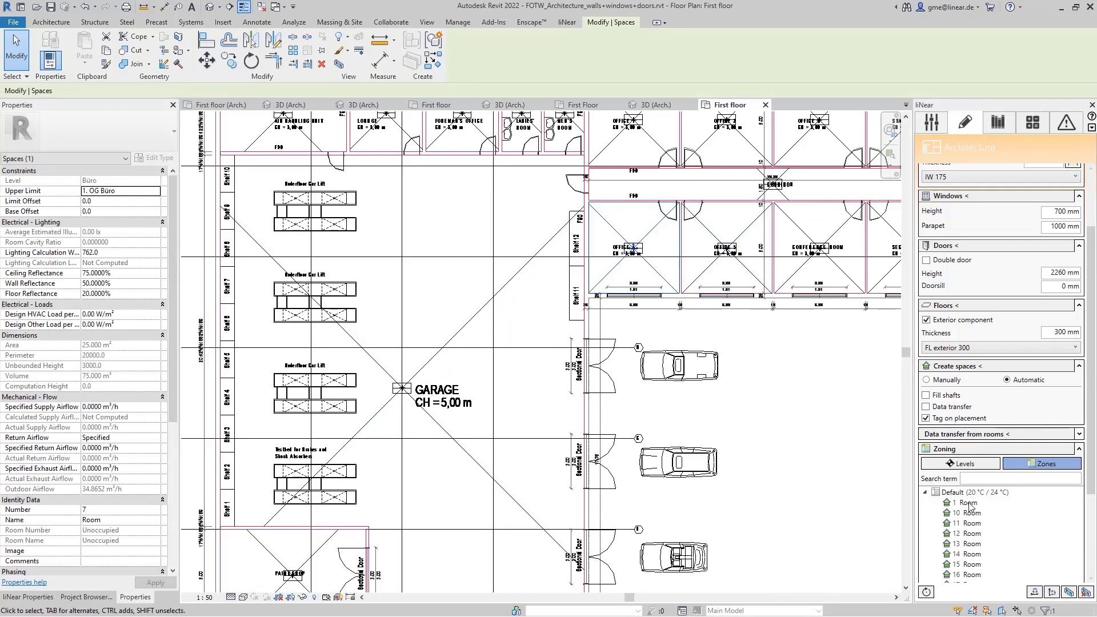
- Look through the rooms listed in the Default zone and view the building in 3D with Room 7 selected
key("Escape")
scroll(1000, 434, "down", 3)
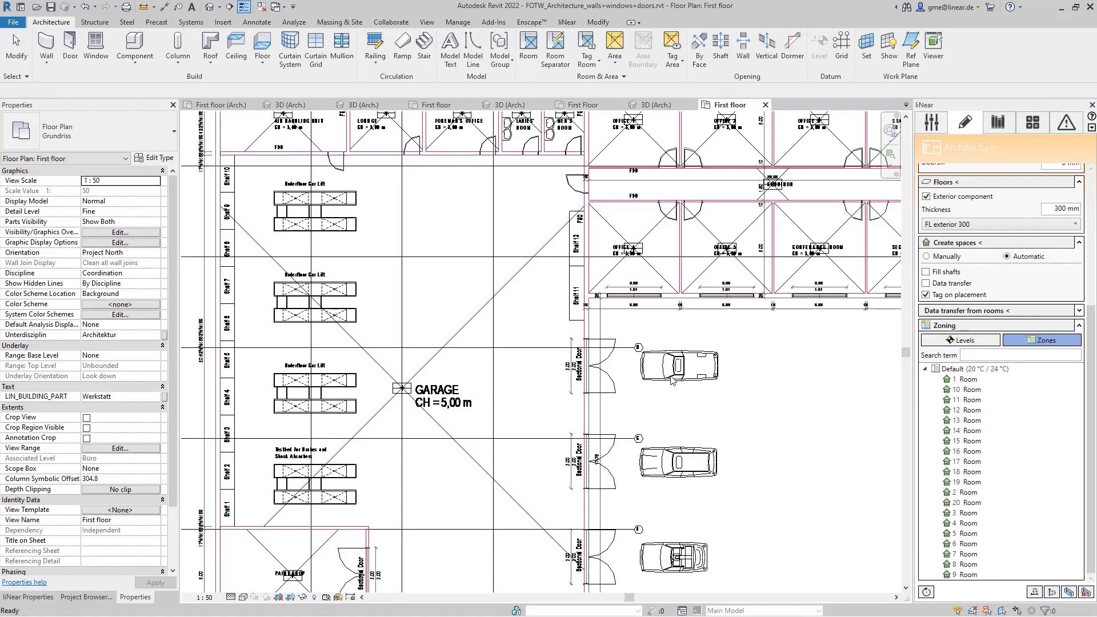
scroll(669, 383, "up", 3)
scroll(612, 189, "down", 3)
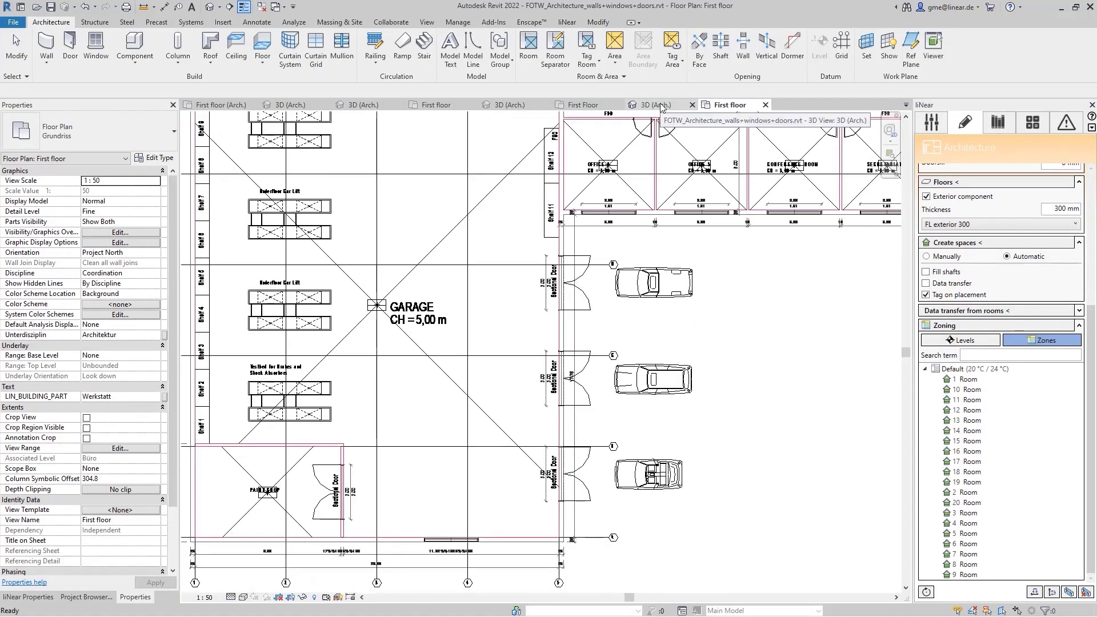
left_click(656, 105)
middle_click_drag(677, 452, 697, 412, "shift")
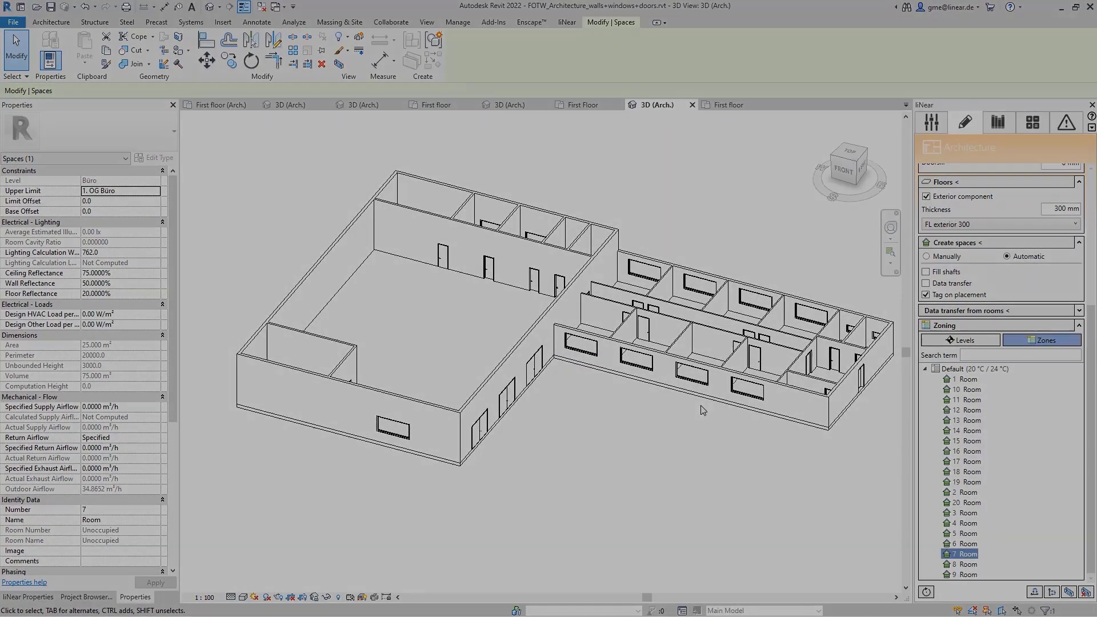